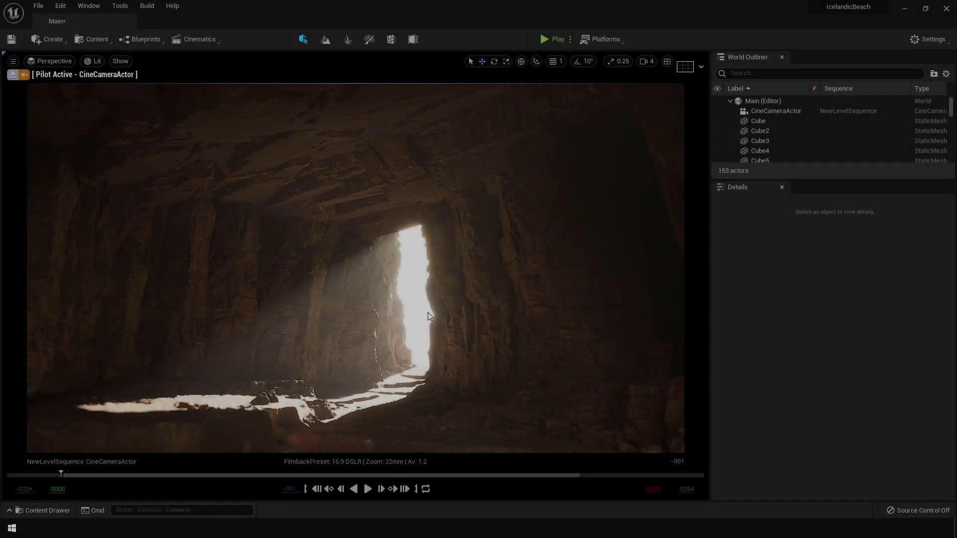
# - Rotate the sun in the cave scene to preview how light falls through the opening from different directions
pyautogui.hotkey('ctrl', 'l')
pyautogui.hotkey('ctrl', 'l')
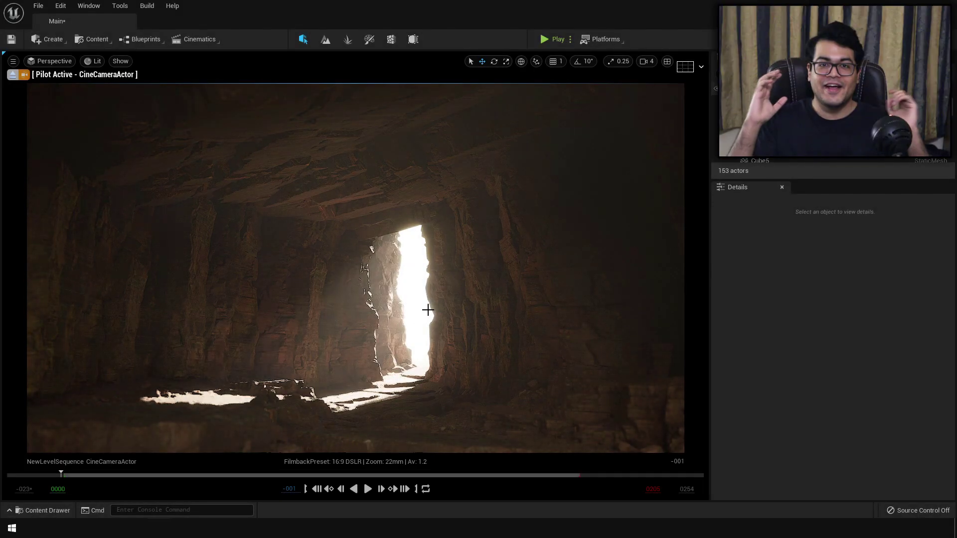
pyautogui.hotkey('ctrl', 'l')
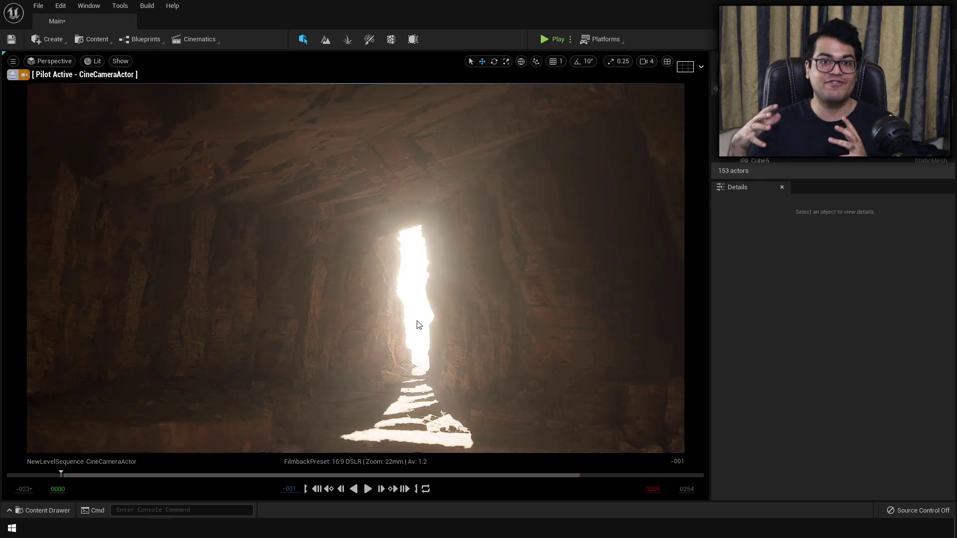
pyautogui.press('space')
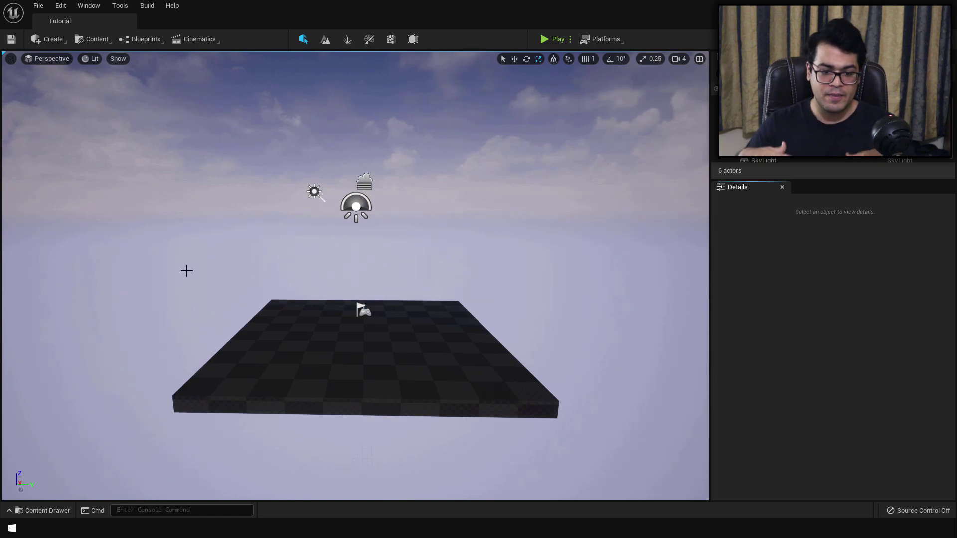
pyautogui.click(35, 6)
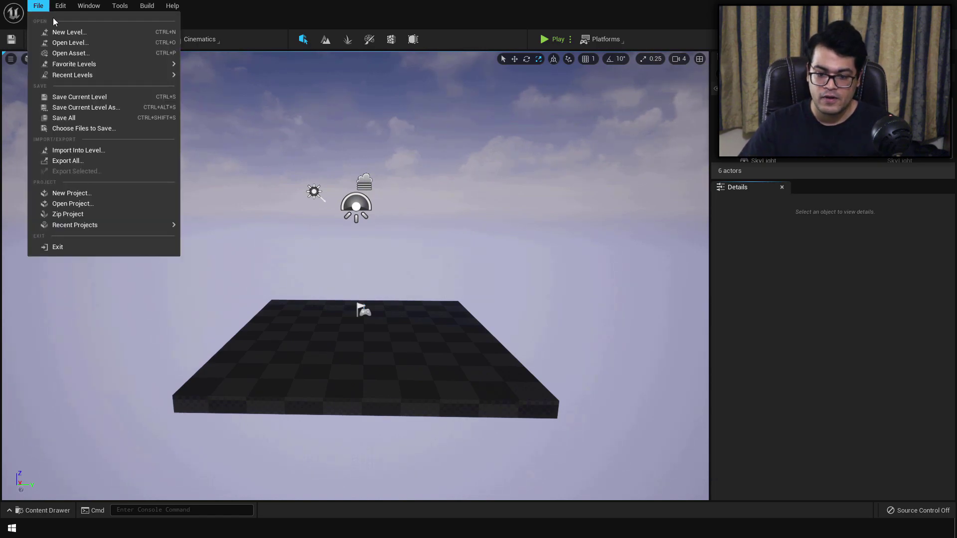
pyautogui.click(65, 32)
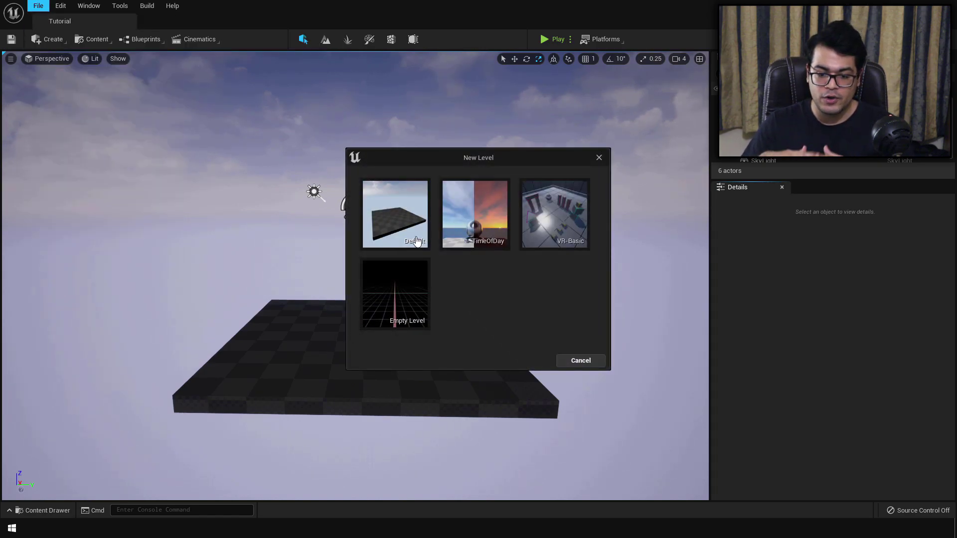
pyautogui.click(580, 360)
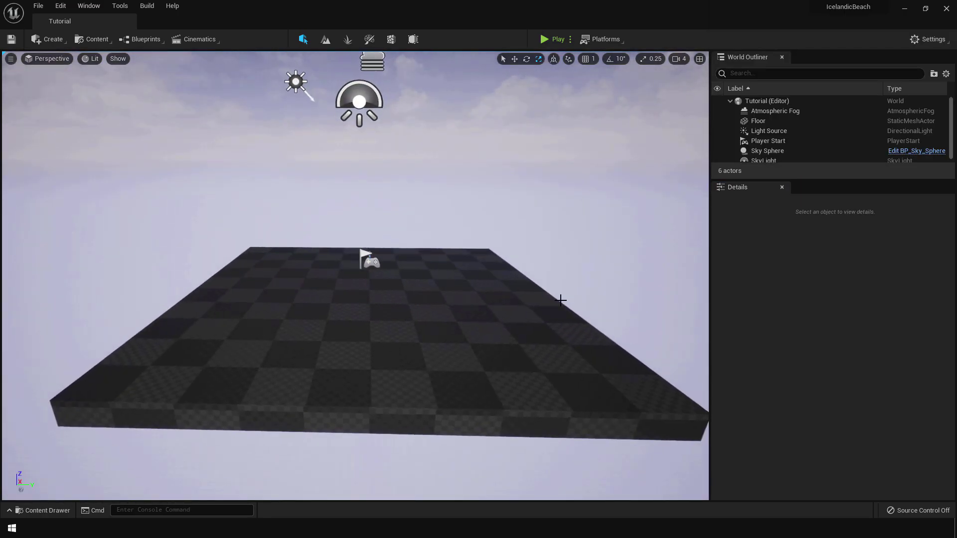
# - Delete the Atmospheric Fog and Sky Sphere actors from the Tutorial level
pyautogui.click(796, 113)
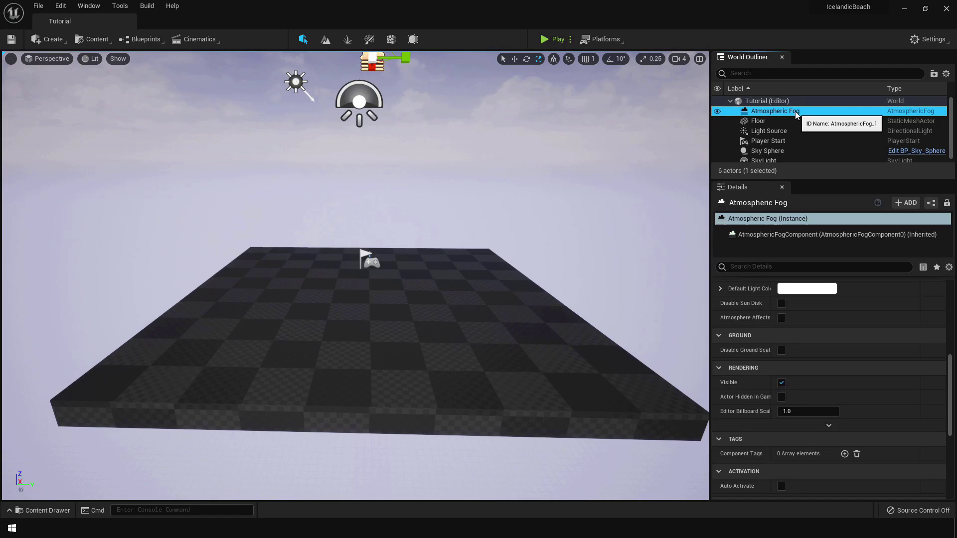
pyautogui.keyDown('ctrl'); pyautogui.click(775, 151); pyautogui.keyUp('ctrl')
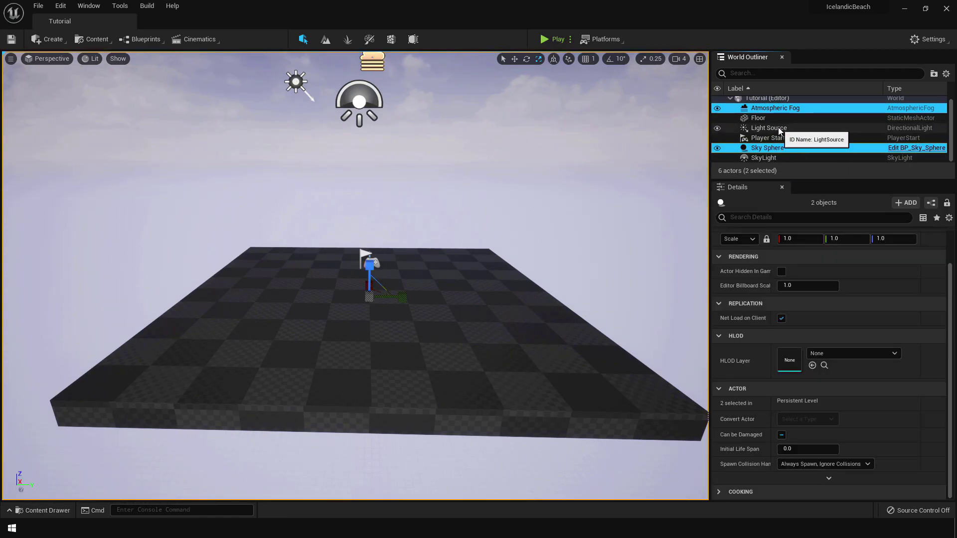
pyautogui.press('Delete')
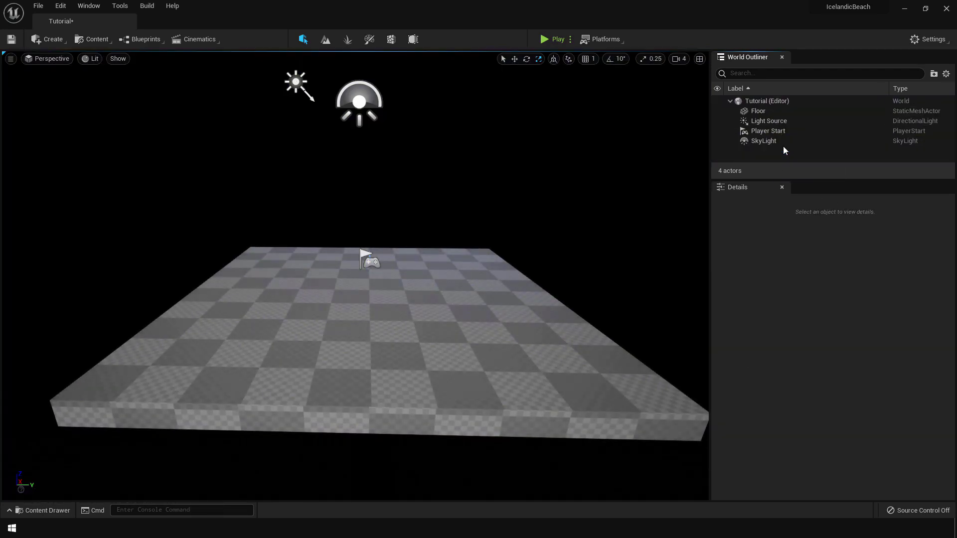
pyautogui.click(780, 143)
pyautogui.click(778, 134)
pyautogui.click(773, 124)
pyautogui.click(768, 113)
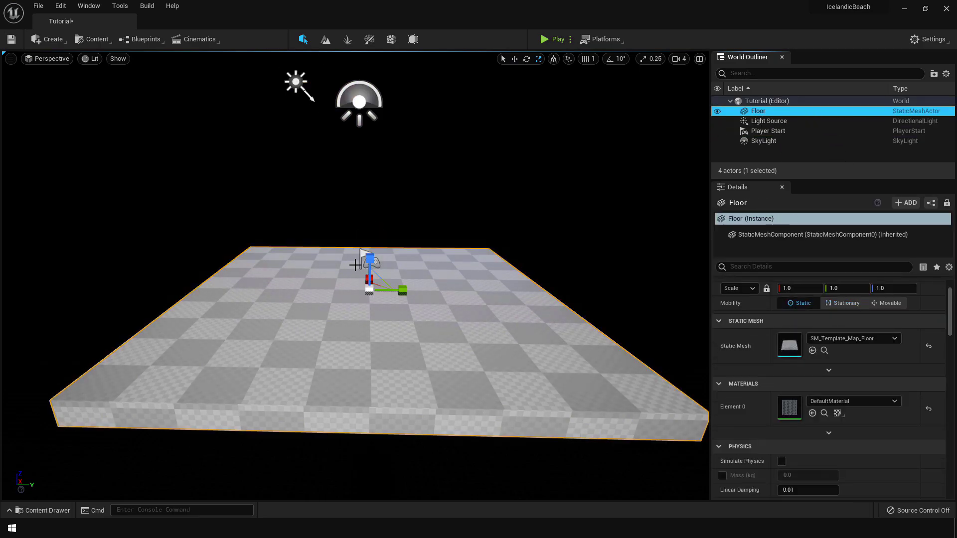
pyautogui.click(374, 267)
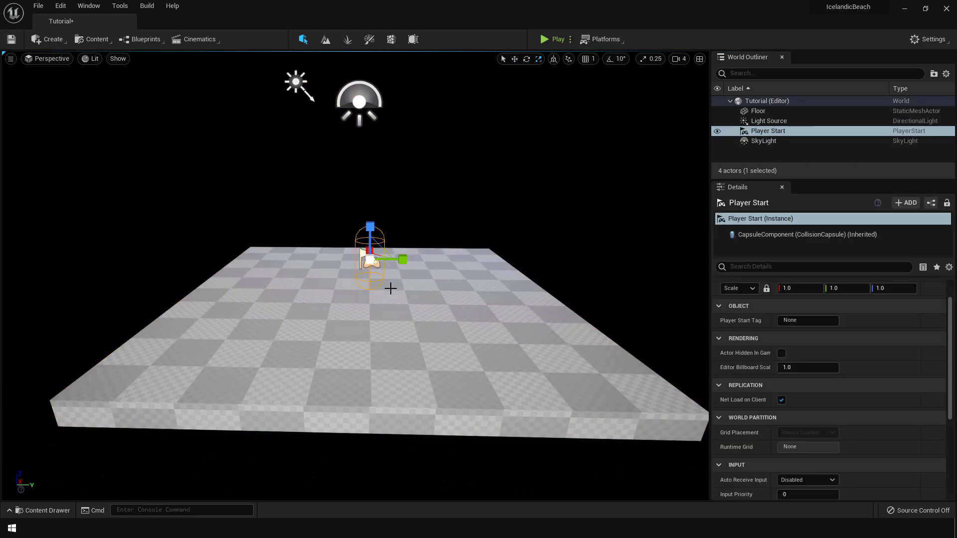
# - Set the mobility of Light Source and SkyLight to Movable and enable Real Time Capture on the SkyLight
pyautogui.click(296, 82)
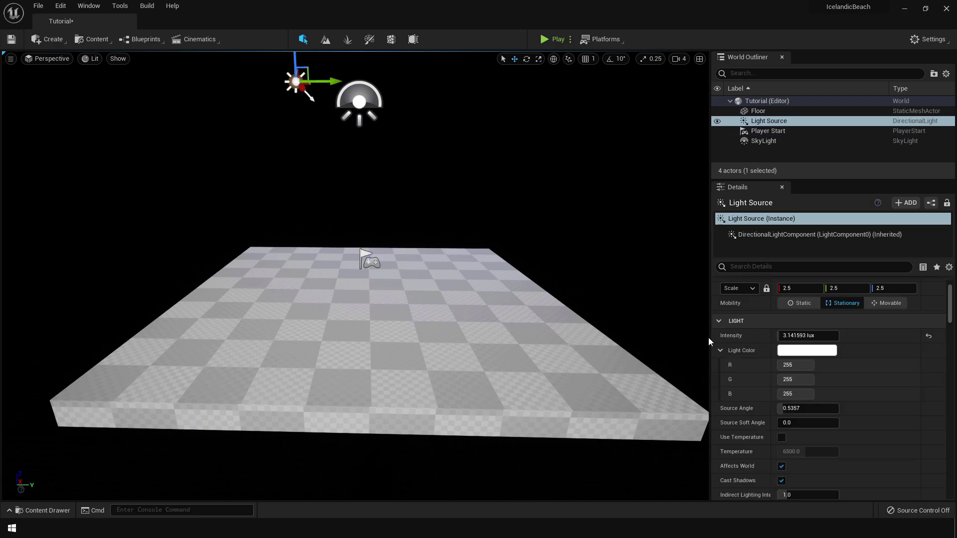
pyautogui.click(890, 303)
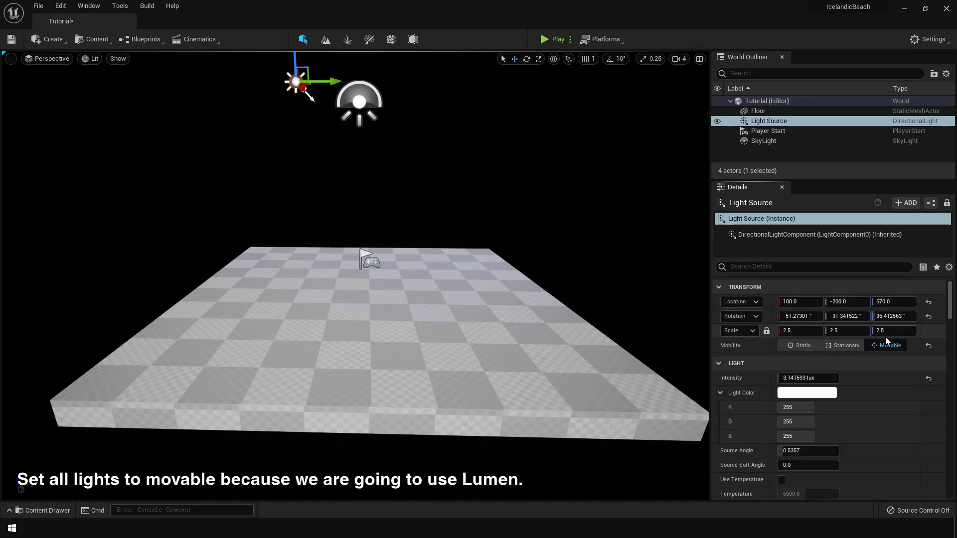
pyautogui.click(764, 141)
pyautogui.click(891, 345)
pyautogui.click(783, 378)
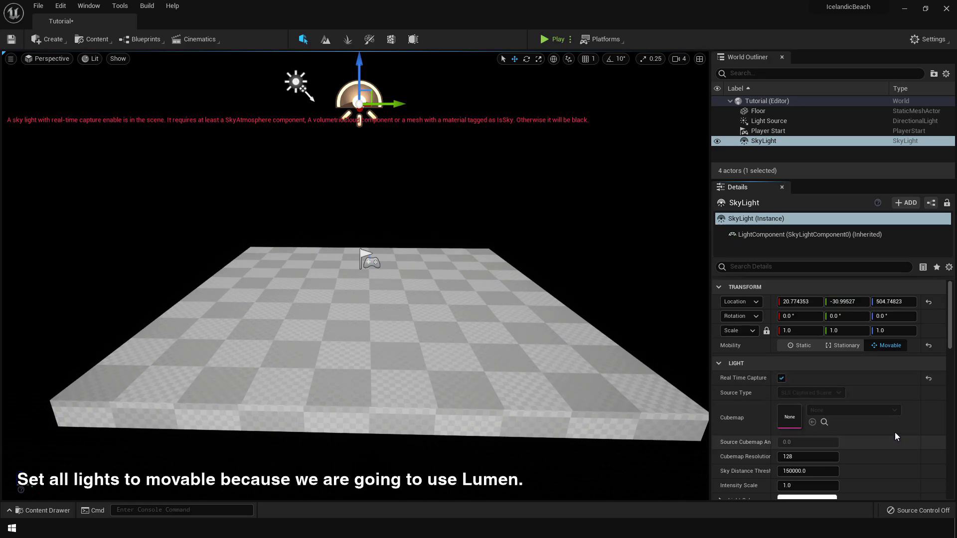
pyautogui.moveTo(951, 346)
pyautogui.mouseDown()
pyautogui.moveTo(949, 379)
pyautogui.moveTo(949, 335)
pyautogui.mouseUp()
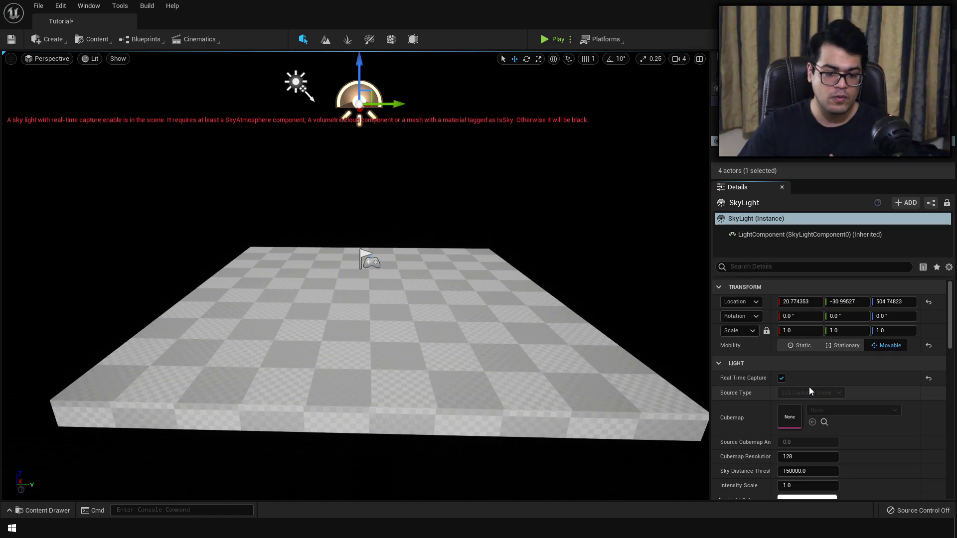
# - Add a Sky Atmosphere visual effect to the level
pyautogui.click(52, 39)
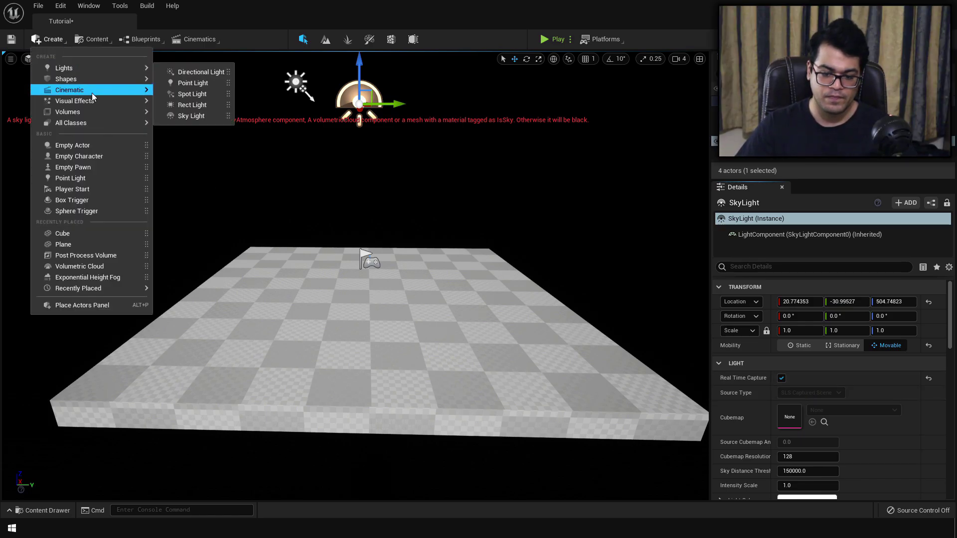
pyautogui.moveTo(91, 101)
pyautogui.click(199, 99)
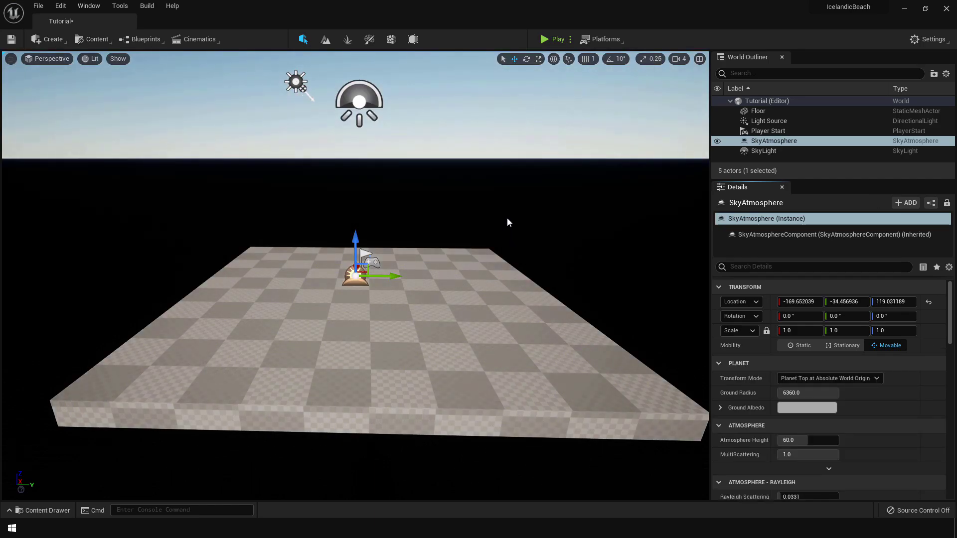
# - Filter the Light Source's properties by "atmos" and switch Atmosphere Sun Light off and back on to compare the sky
pyautogui.moveTo(501, 220); pyautogui.dragTo(260, 169, button='right')
pyautogui.moveTo(449, 331); pyautogui.dragTo(413, 342, button='right')
pyautogui.press('s')
pyautogui.moveTo(484, 160); pyautogui.dragTo(422, 294, button='right')
pyautogui.click(423, 266)
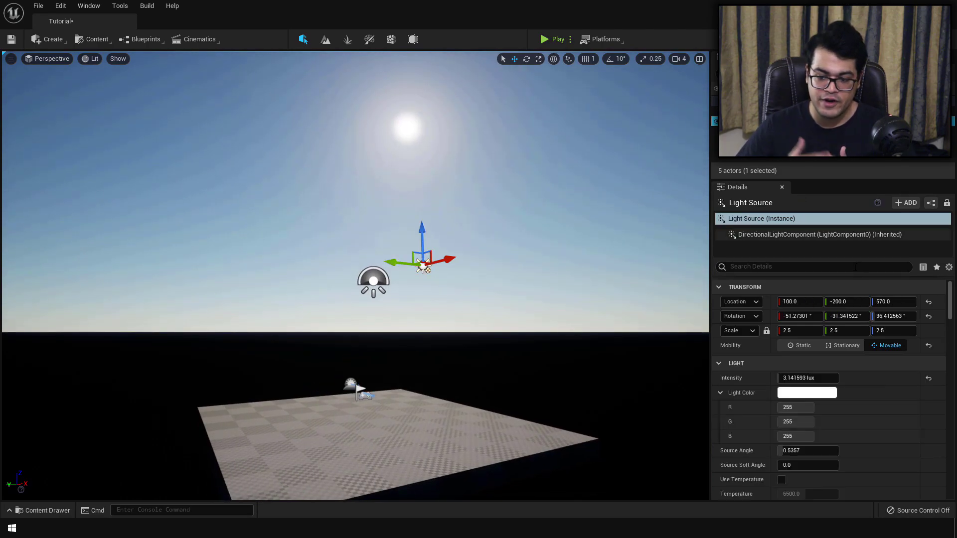
pyautogui.click(803, 267)
pyautogui.write('atmos')
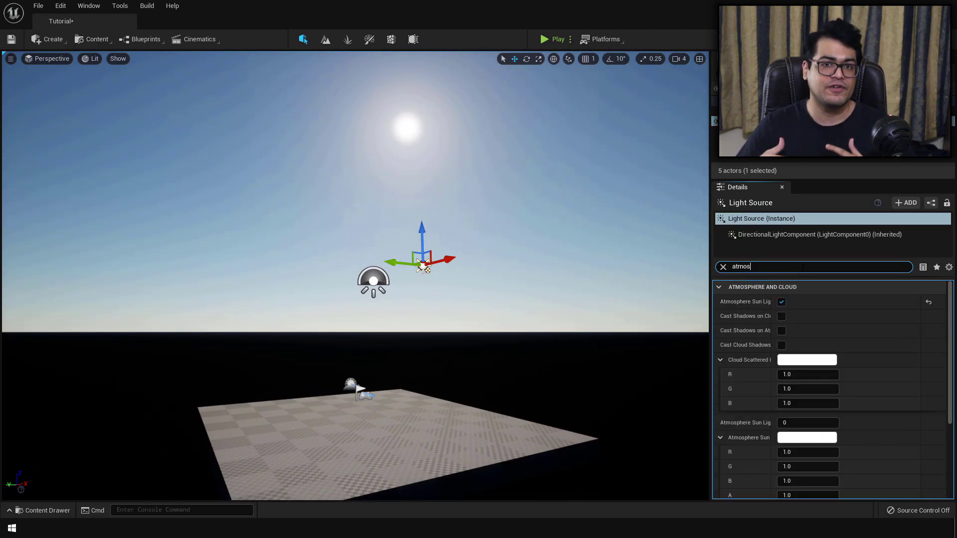
pyautogui.moveTo(741, 308)
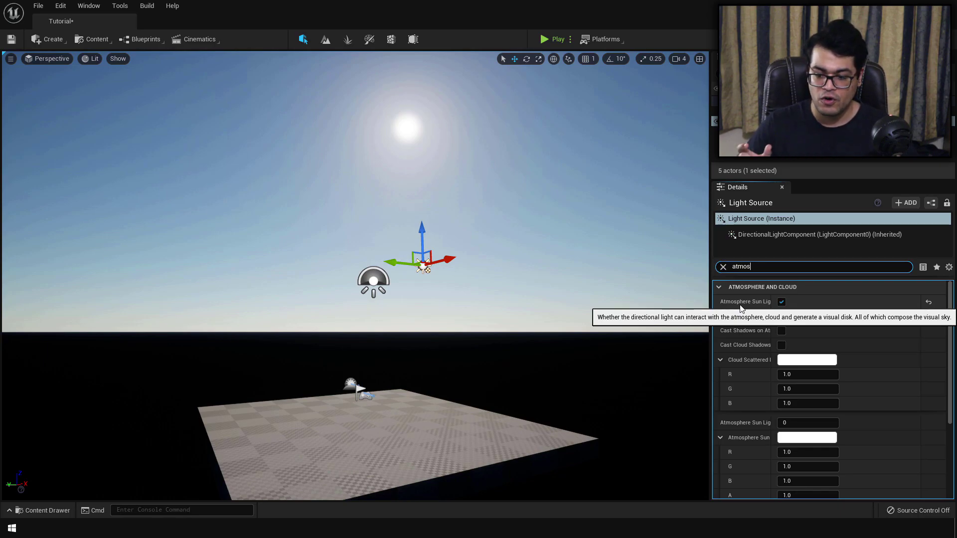
pyautogui.click(780, 302)
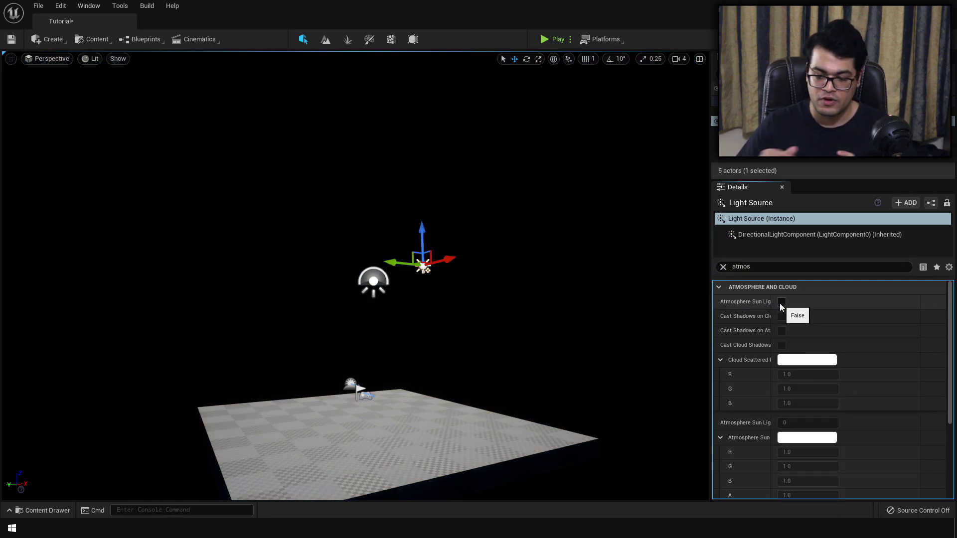
pyautogui.click(781, 302)
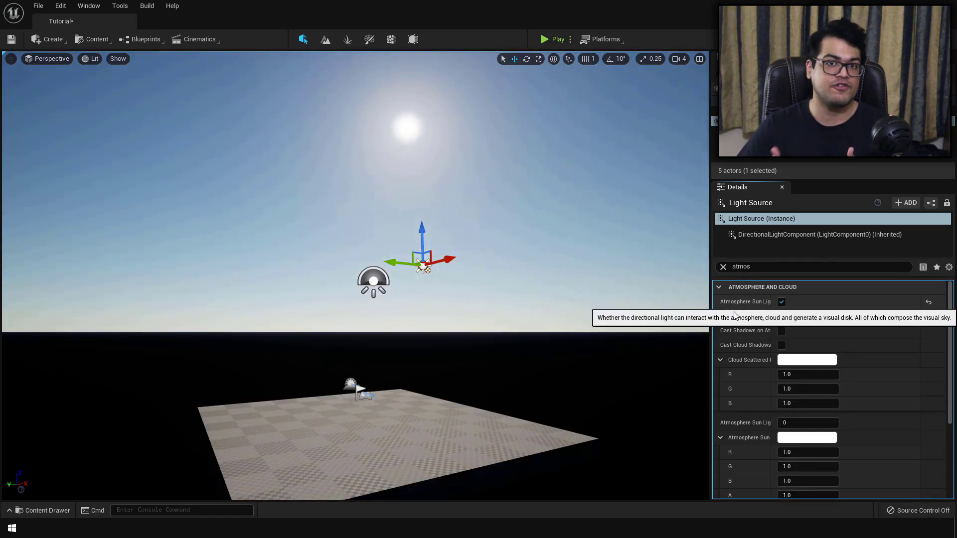
pyautogui.moveTo(408, 361)
pyautogui.mouseDown(button='right')
pyautogui.moveTo(406, 401)
pyautogui.moveTo(407, 361)
pyautogui.mouseUp(button='right')
pyautogui.press('Escape')
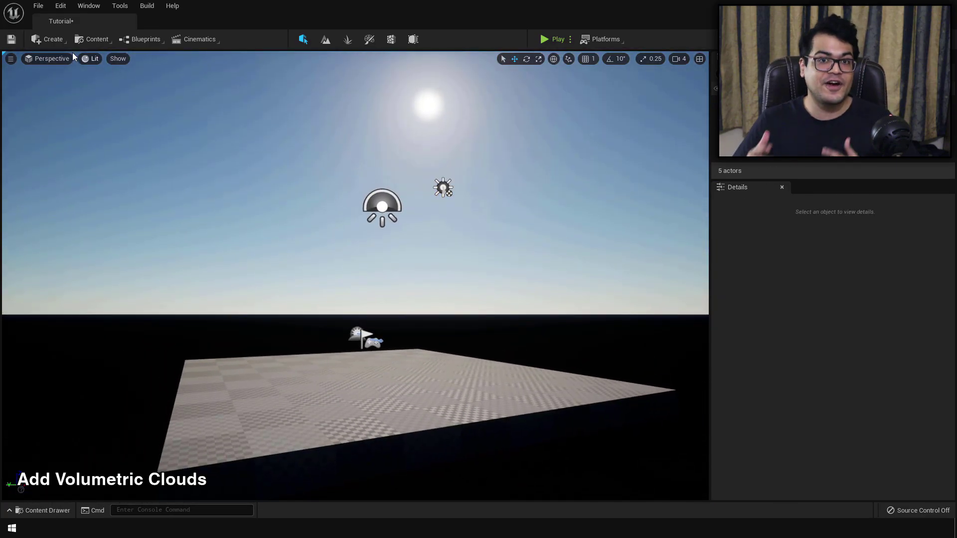
# - Add a Volumetric Cloud visual effect to the level
pyautogui.click(64, 40)
pyautogui.moveTo(99, 106)
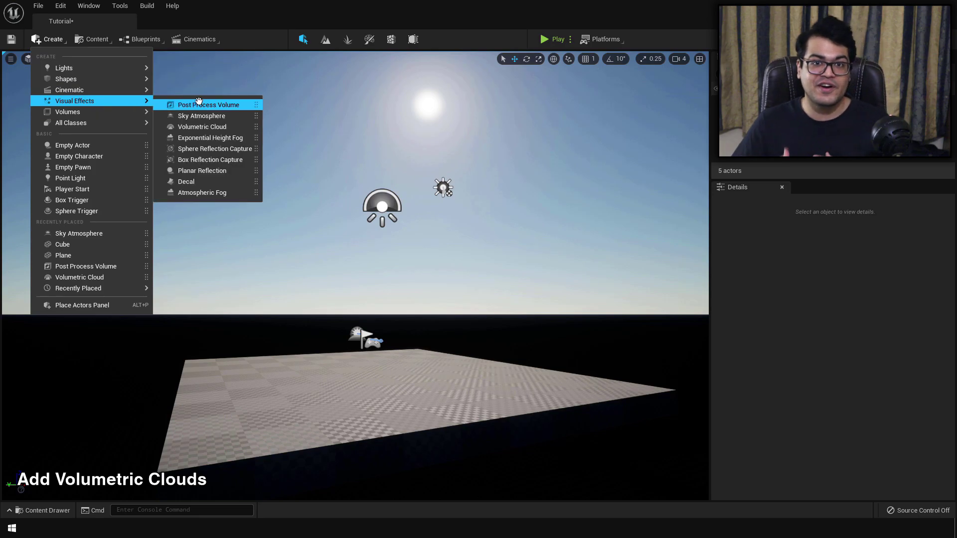
pyautogui.click(220, 127)
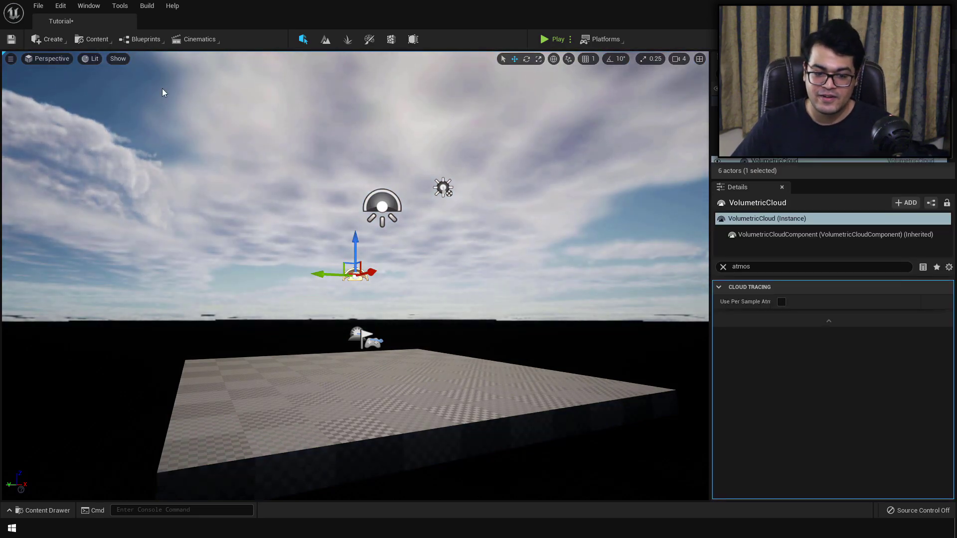
# - Add an Exponential Height Fog visual effect to the level
pyautogui.click(55, 41)
pyautogui.moveTo(93, 101)
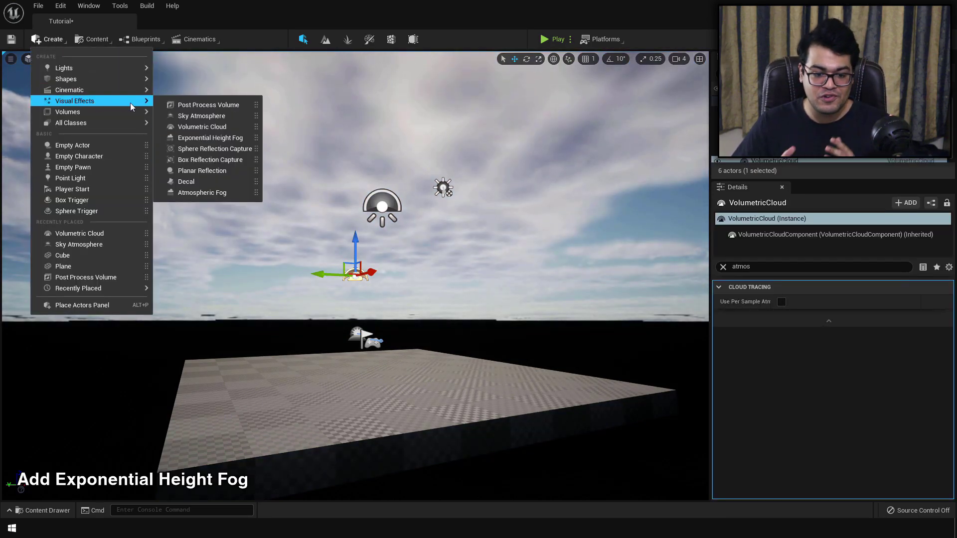
pyautogui.click(214, 138)
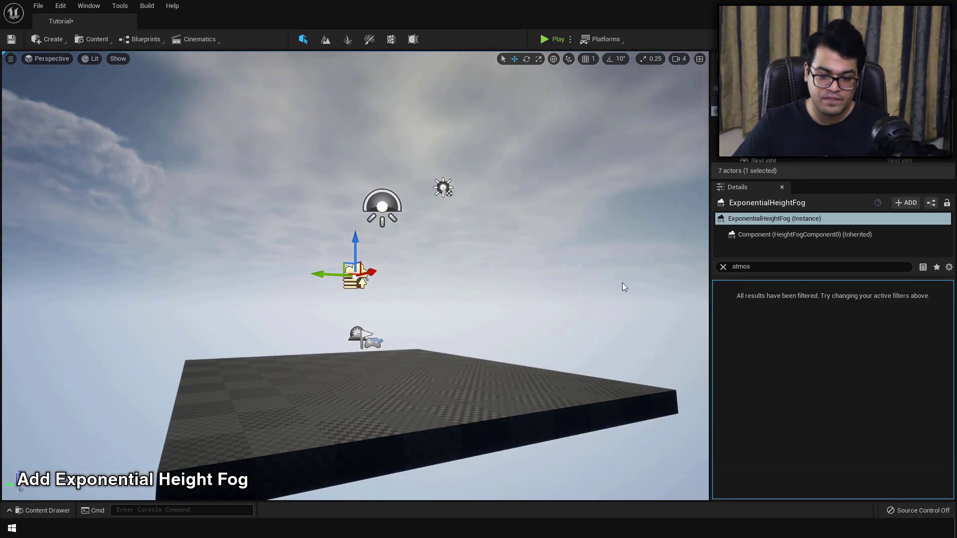
# - Clear the property filter and set the height fog's Fog Density to 0.01
pyautogui.click(723, 267)
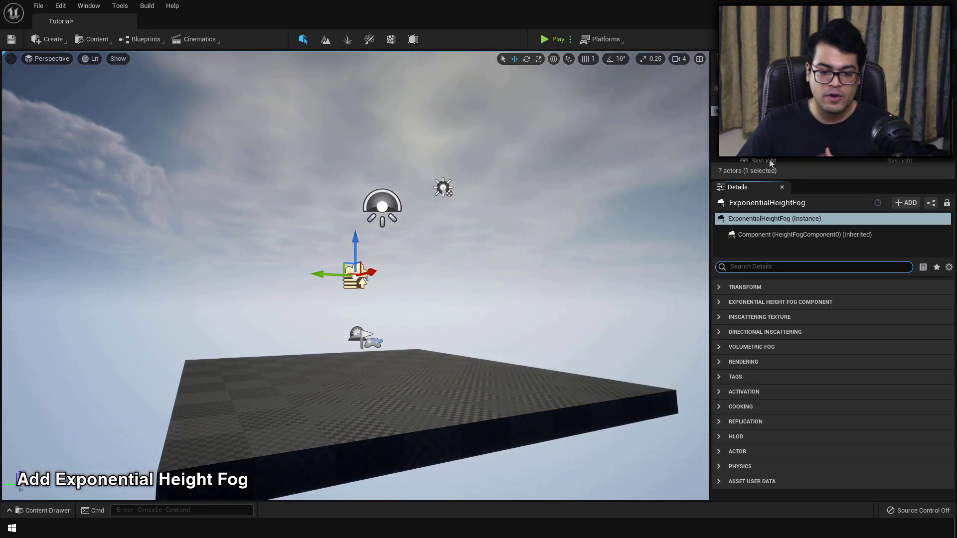
pyautogui.click(719, 318)
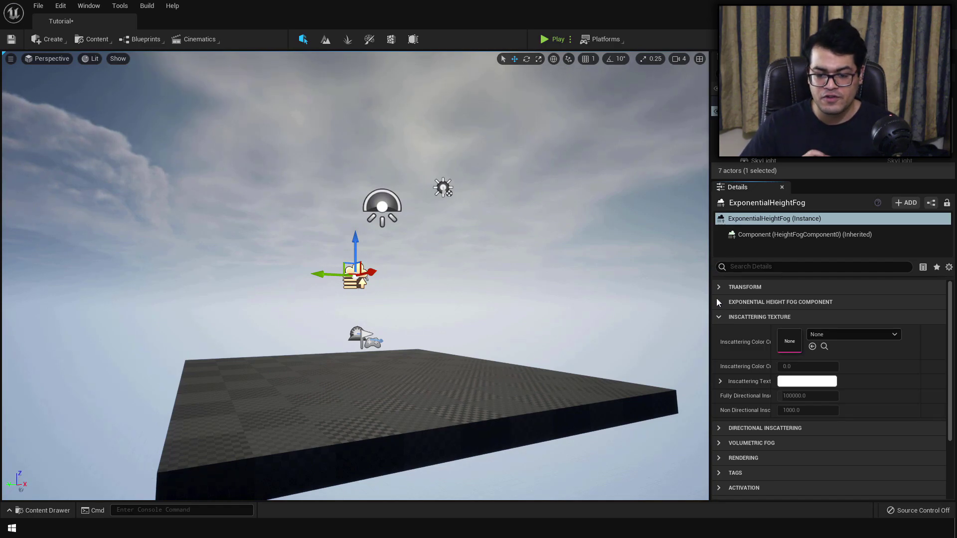
pyautogui.click(718, 301)
pyautogui.click(716, 288)
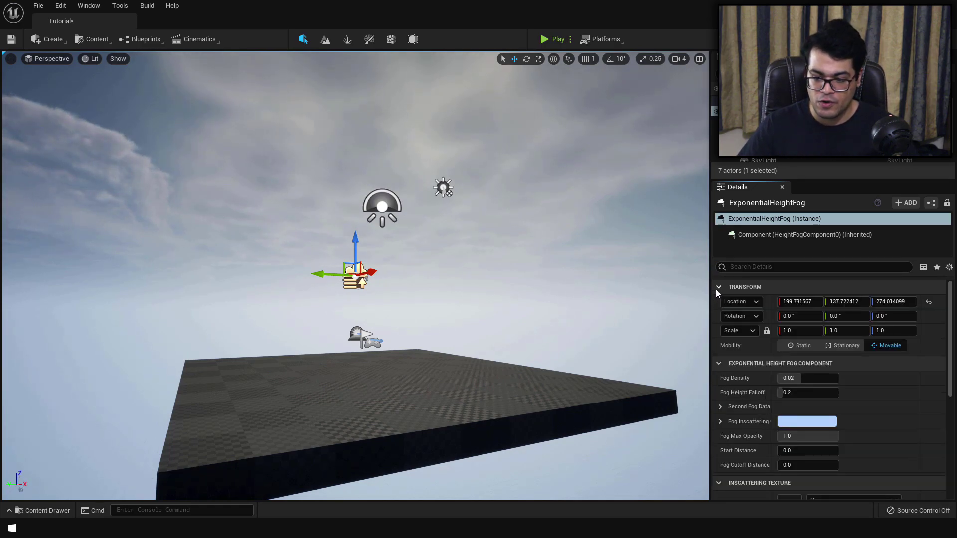
pyautogui.click(810, 378)
pyautogui.write('0.0')
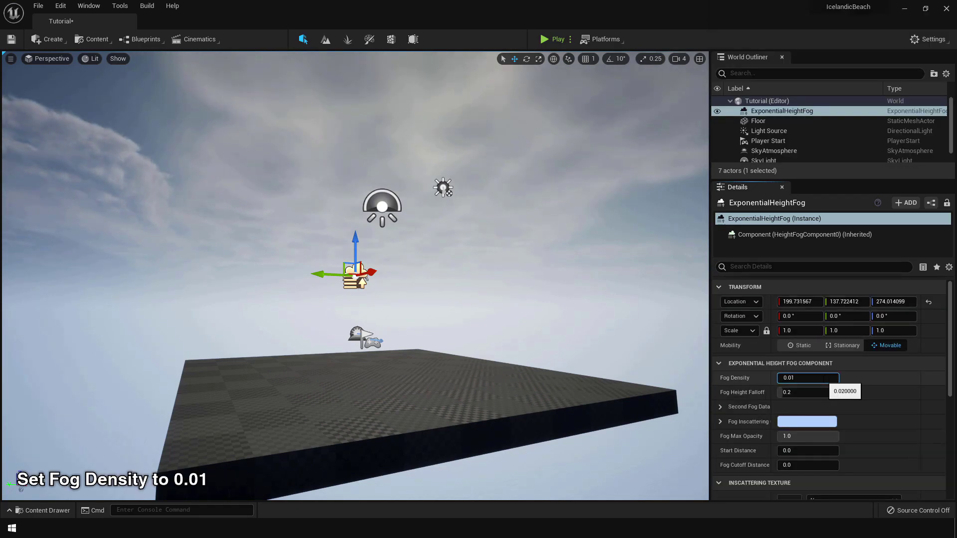
pyautogui.write('1')
pyautogui.press('Return')
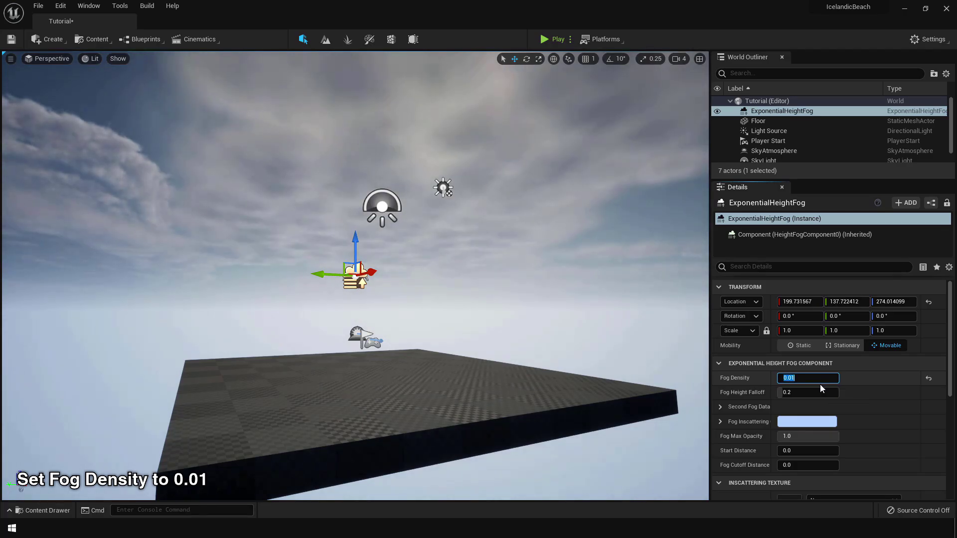
# - Set the height fog's Fog Inscattering color to black
pyautogui.click(800, 422)
pyautogui.moveTo(730, 299); pyautogui.dragTo(731, 391)
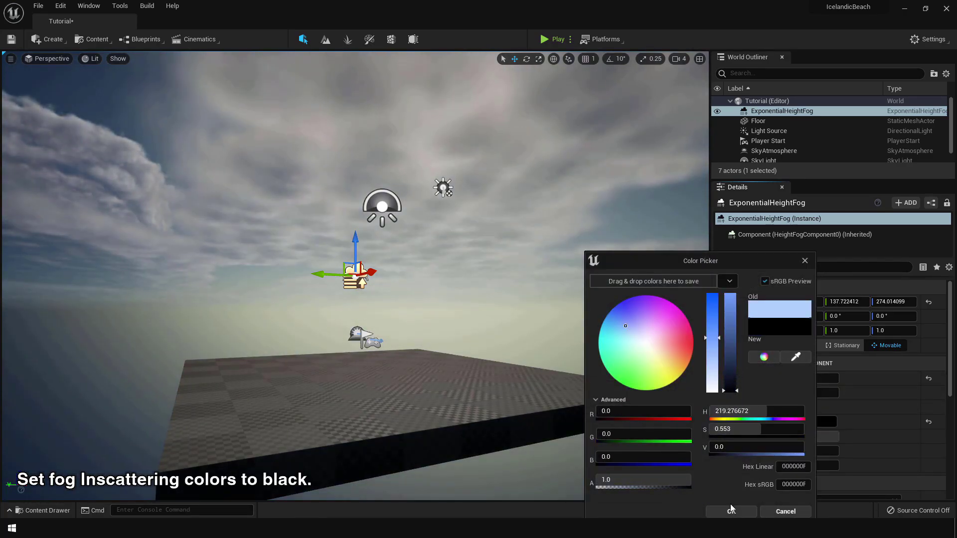
pyautogui.click(731, 510)
# - Set the height fog's Directional Inscattering color to black
pyautogui.scroll(-5, 953, 463)
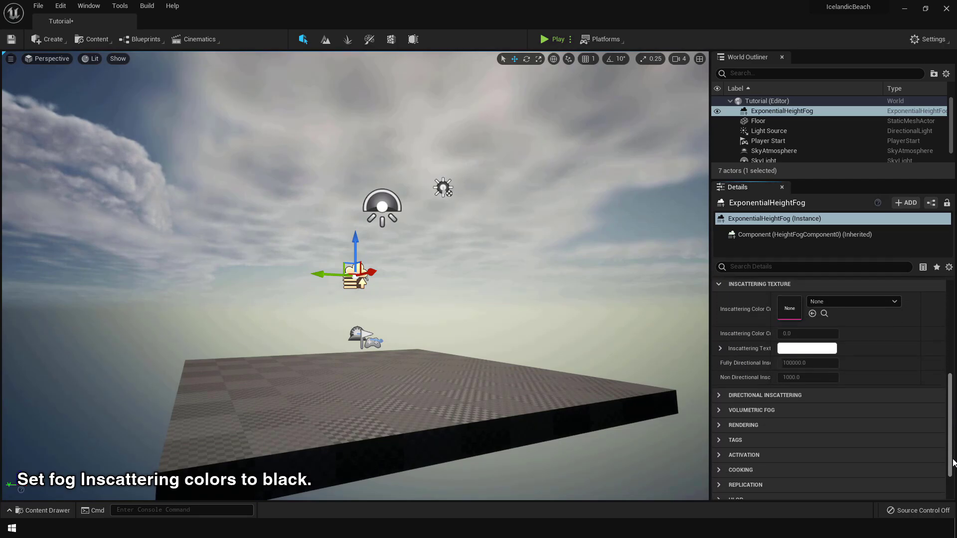
pyautogui.click(815, 394)
pyautogui.click(806, 435)
pyautogui.moveTo(731, 344); pyautogui.dragTo(734, 396)
pyautogui.click(732, 512)
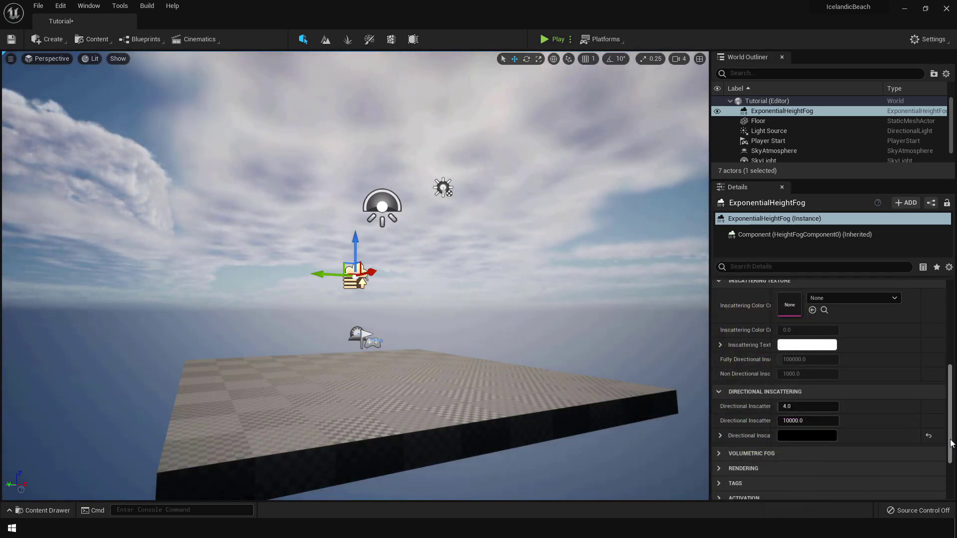
# - Enable Volumetric Fog on the exponential height fog
pyautogui.scroll(-3, 951, 442)
pyautogui.click(752, 364)
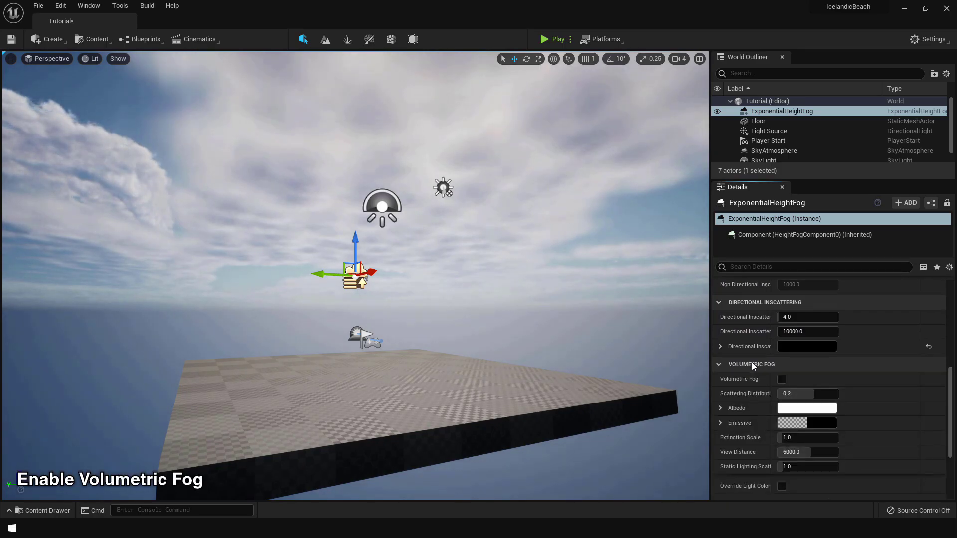
pyautogui.click(781, 380)
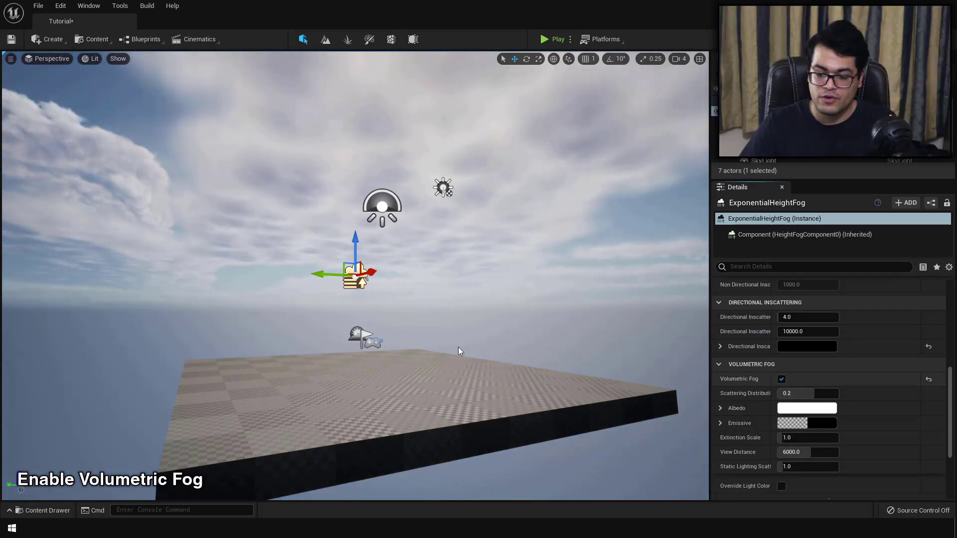
# - Rotate the sun to a low position just above the horizon, shining toward the camera across the floor
pyautogui.moveTo(443, 351)
pyautogui.mouseDown(button='right')
pyautogui.moveTo(359, 299)
pyautogui.moveTo(394, 329)
pyautogui.moveTo(439, 343)
pyautogui.mouseUp(button='right')
pyautogui.moveTo(344, 279); pyautogui.dragTo(437, 352, button='right')
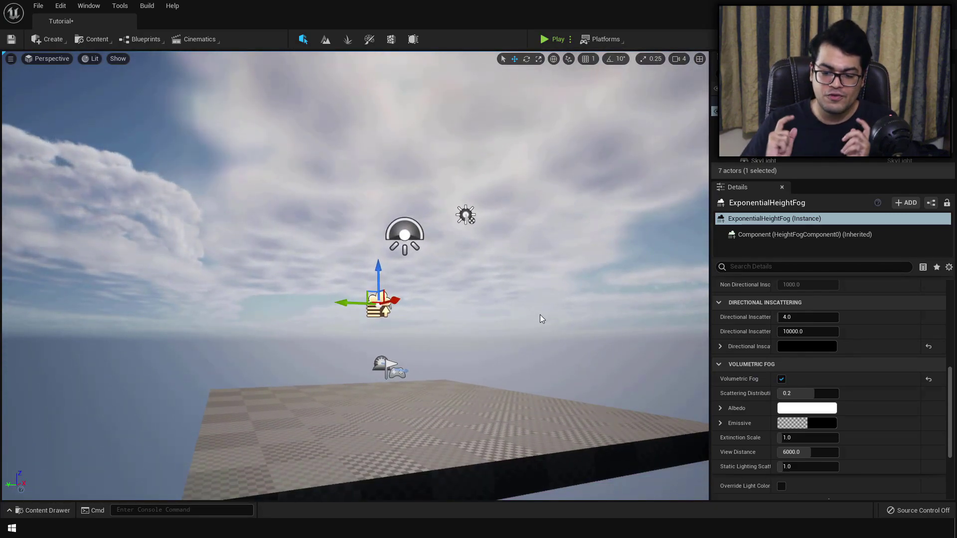
pyautogui.hotkey('ctrl', 'l')
pyautogui.hotkey('ctrl', 'l')
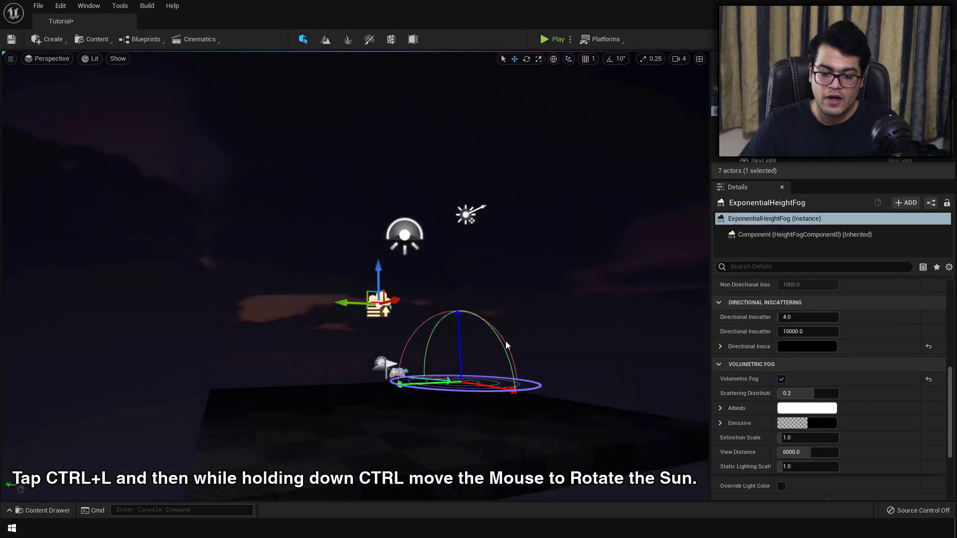
pyautogui.hotkey('ctrl', 'l')
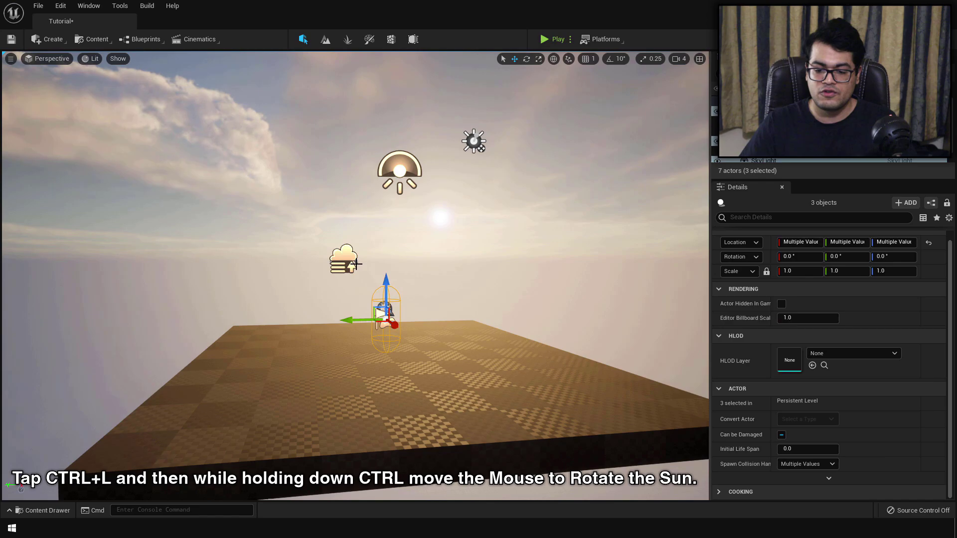
# - Move the lighting actors down below the floor, including the SkyAtmosphere, and clear the selection
pyautogui.keyDown('ctrl'); pyautogui.click(355, 264); pyautogui.keyUp('ctrl')
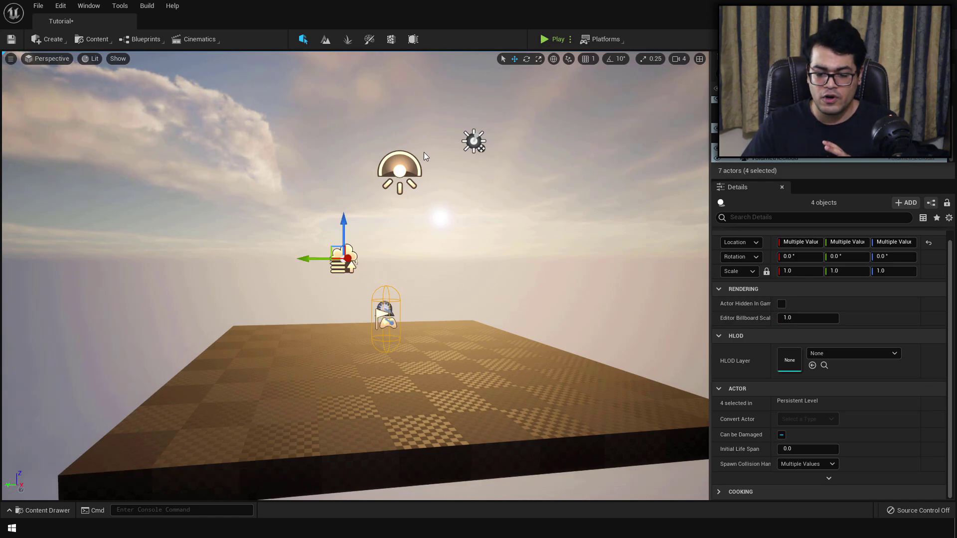
pyautogui.keyDown('ctrl'); pyautogui.click(473, 133); pyautogui.keyUp('ctrl')
pyautogui.moveTo(475, 120); pyautogui.dragTo(478, 269)
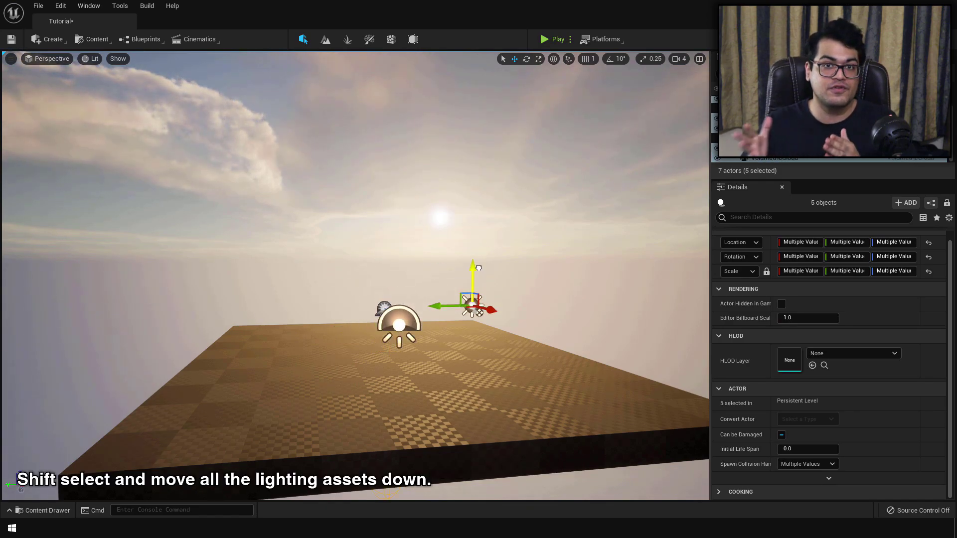
pyautogui.click(384, 308)
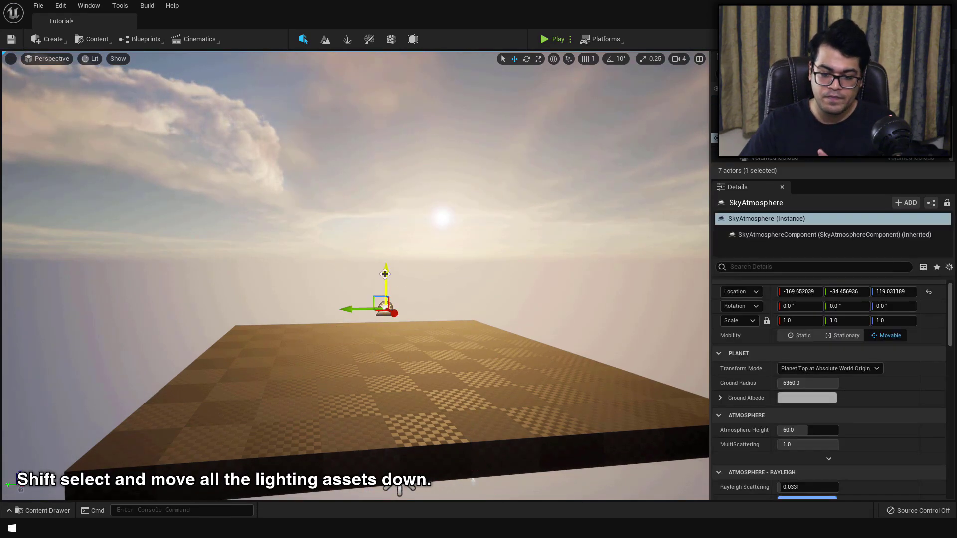
pyautogui.moveTo(388, 392); pyautogui.dragTo(387, 393)
pyautogui.moveTo(430, 359)
pyautogui.mouseDown(button='right')
pyautogui.moveTo(434, 399)
pyautogui.moveTo(429, 359)
pyautogui.mouseUp(button='right')
pyautogui.press('w')
pyautogui.click(403, 241)
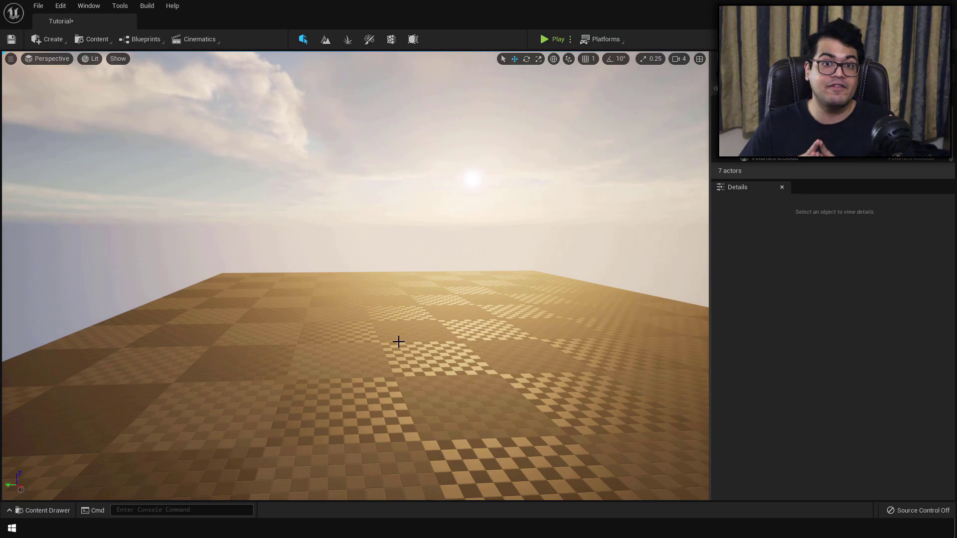
# - Add a cube, stretch it lengthwise to a scale of about 21.8 and move it to the floor's left edge
pyautogui.click(53, 40)
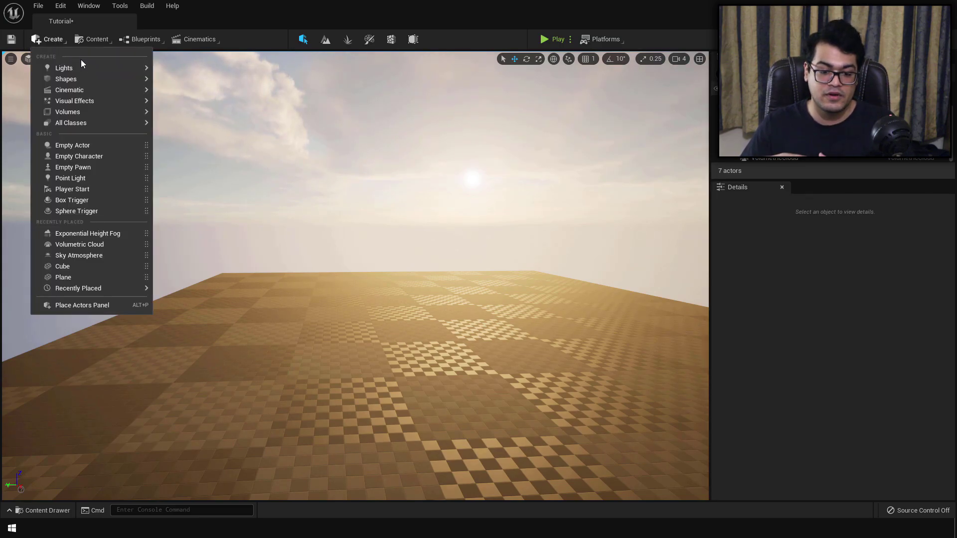
pyautogui.moveTo(142, 79)
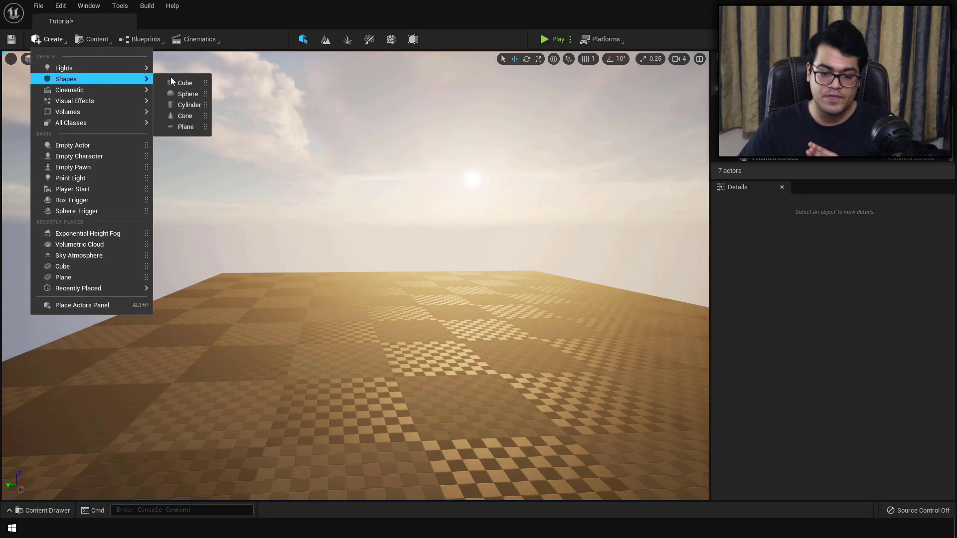
pyautogui.click(185, 82)
pyautogui.press('s')
pyautogui.moveTo(398, 265); pyautogui.dragTo(354, 283, button='right')
pyautogui.press('r')
pyautogui.moveTo(357, 264)
pyautogui.mouseDown()
pyautogui.moveTo(329, 299)
pyautogui.moveTo(349, 279)
pyautogui.mouseUp()
pyautogui.press('w')
pyautogui.moveTo(333, 256); pyautogui.dragTo(233, 256)
# - Increase the long cube's vertical scale to about 4.2 and raise it as the cave's left wall
pyautogui.moveTo(349, 279); pyautogui.dragTo(377, 272, button='right')
pyautogui.press('r')
pyautogui.moveTo(240, 218); pyautogui.dragTo(238, 180)
pyautogui.press('w')
pyautogui.moveTo(237, 214); pyautogui.dragTo(236, 185)
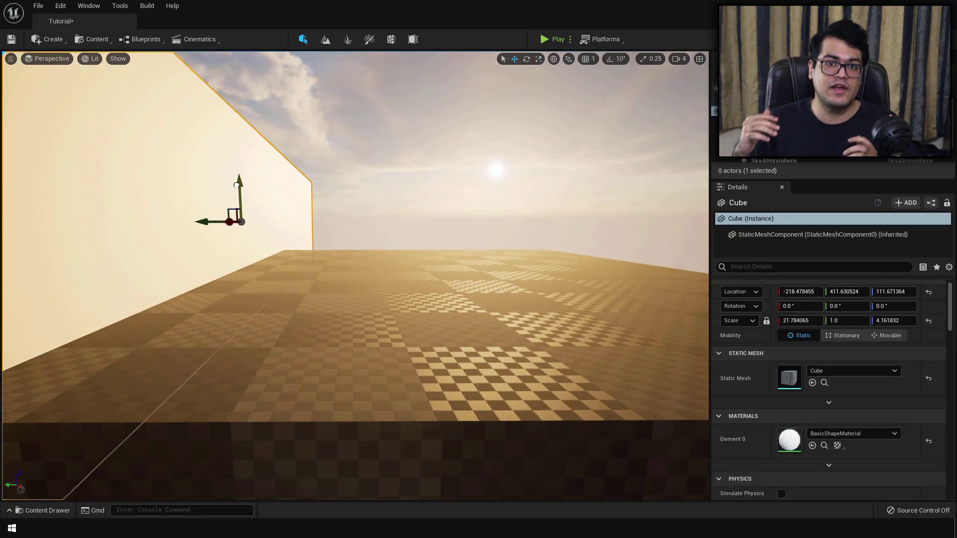
# - Angle the wall, duplicate it to the opposite side of the floor and adjust the copies to form a corridor
pyautogui.press('e')
pyautogui.moveTo(200, 225)
pyautogui.mouseDown()
pyautogui.moveTo(226, 222)
pyautogui.moveTo(213, 222)
pyautogui.mouseUp()
pyautogui.press('w')
pyautogui.press('e')
pyautogui.moveTo(236, 227); pyautogui.dragTo(606, 225)
pyautogui.press('w')
pyautogui.press('e')
pyautogui.press('w')
pyautogui.moveTo(540, 270)
pyautogui.mouseDown(button='right')
pyautogui.moveTo(554, 282)
pyautogui.moveTo(540, 270)
pyautogui.mouseUp(button='right')
pyautogui.press('s')
pyautogui.press('w')
pyautogui.moveTo(605, 273); pyautogui.dragTo(642, 273)
# - Add another cube and move it up over the corridor between the walls
pyautogui.click(58, 42)
pyautogui.moveTo(75, 80)
pyautogui.click(181, 84)
pyautogui.press('r')
pyautogui.press('w')
pyautogui.moveTo(322, 276)
pyautogui.mouseDown()
pyautogui.moveTo(264, 276)
pyautogui.moveTo(314, 276)
pyautogui.mouseUp()
pyautogui.moveTo(346, 243); pyautogui.dragTo(346, 274)
pyautogui.moveTo(310, 304); pyautogui.dragTo(481, 303)
pyautogui.moveTo(524, 271); pyautogui.dragTo(613, 162)
# - Scale the upper cube into a roof slab of about 15.1 × 16.9 × 1 and position it over the walls
pyautogui.press('r')
pyautogui.press('w')
pyautogui.press('s')
pyautogui.moveTo(417, 203); pyautogui.dragTo(417, 259, button='right')
pyautogui.press('r')
pyautogui.moveTo(415, 202); pyautogui.dragTo(299, 191)
pyautogui.press('w')
pyautogui.moveTo(451, 176); pyautogui.dragTo(447, 195)
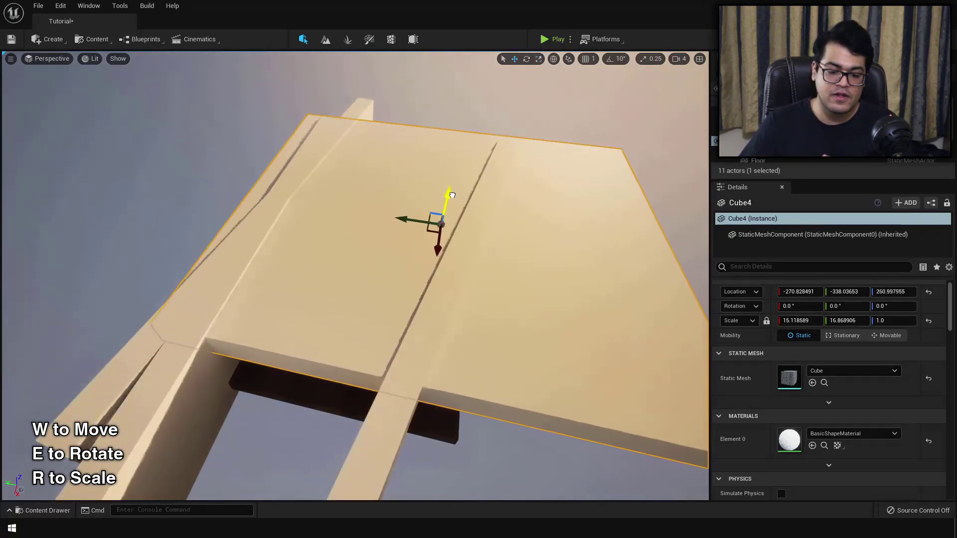
# - Select the walls and the roof slab together and raise them all
pyautogui.moveTo(448, 196); pyautogui.dragTo(448, 135, button='right')
pyautogui.press('s')
pyautogui.moveTo(427, 220); pyautogui.dragTo(427, 234, button='right')
pyautogui.press('s')
pyautogui.click(199, 279)
pyautogui.keyDown('shift'); pyautogui.click(482, 279); pyautogui.keyUp('shift')
pyautogui.keyDown('shift'); pyautogui.click(399, 227); pyautogui.keyUp('shift')
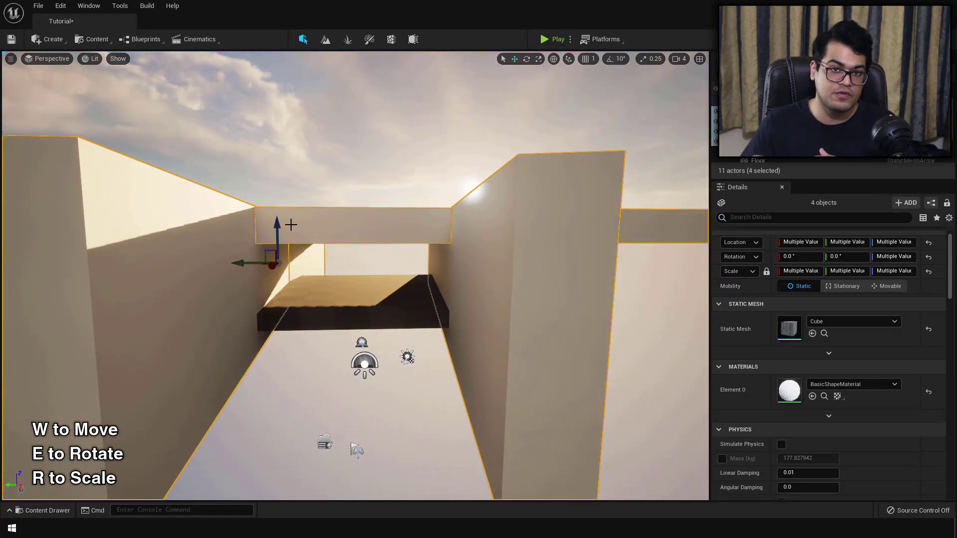
pyautogui.moveTo(278, 225); pyautogui.dragTo(274, 166)
pyautogui.click(273, 165)
# - Select the three wall cubes and increase their vertical scale to about 9.5 so they reach the roof
pyautogui.click(165, 199)
pyautogui.keyDown('shift'); pyautogui.click(478, 210); pyautogui.keyUp('shift')
pyautogui.press('e')
pyautogui.press('r')
pyautogui.moveTo(451, 172); pyautogui.dragTo(450, 134)
pyautogui.moveTo(449, 189); pyautogui.dragTo(444, 139, button='right')
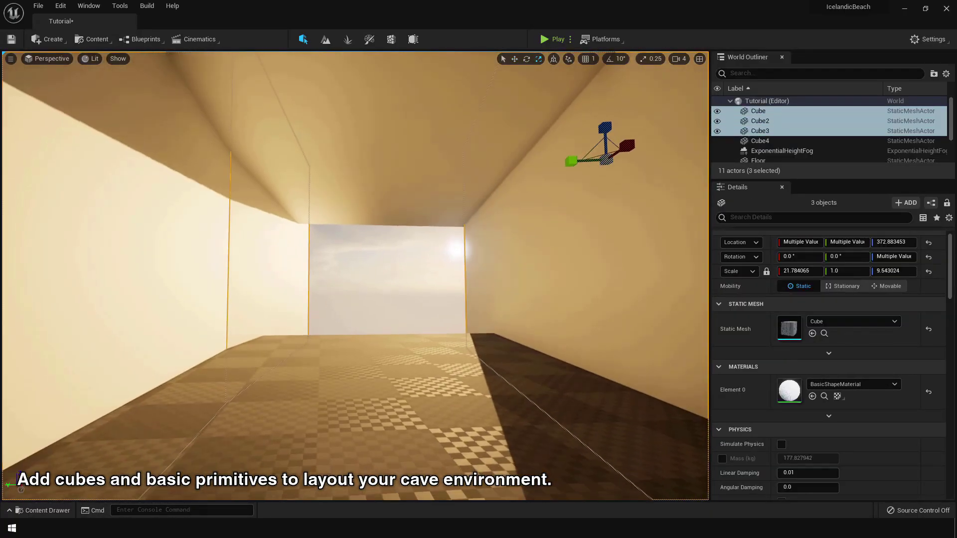
pyautogui.moveTo(428, 319); pyautogui.dragTo(428, 331, button='right')
# - Rotate a cave block about its vertical axis to adjust the angle of the passage
pyautogui.click(279, 284)
pyautogui.moveTo(306, 270); pyautogui.dragTo(331, 190, button='right')
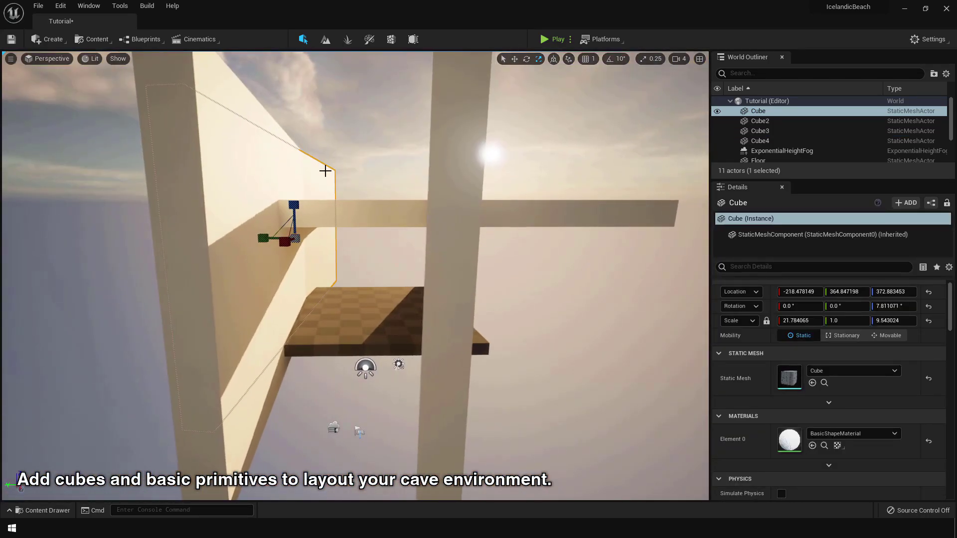
pyautogui.click(349, 212)
pyautogui.press('e')
pyautogui.moveTo(403, 163); pyautogui.dragTo(431, 174)
pyautogui.moveTo(399, 209); pyautogui.dragTo(310, 305, button='right')
# - Duplicate a wall cube sideways and rotate the copy to narrow the cave's far opening
pyautogui.click(310, 305)
pyautogui.press('w')
pyautogui.keyDown('alt'); pyautogui.moveTo(197, 225); pyautogui.dragTo(244, 227); pyautogui.keyUp('alt')
pyautogui.press('e')
pyautogui.moveTo(279, 225); pyautogui.dragTo(321, 240)
pyautogui.moveTo(399, 260); pyautogui.dragTo(467, 286, button='right')
pyautogui.click(471, 197)
pyautogui.click(501, 230)
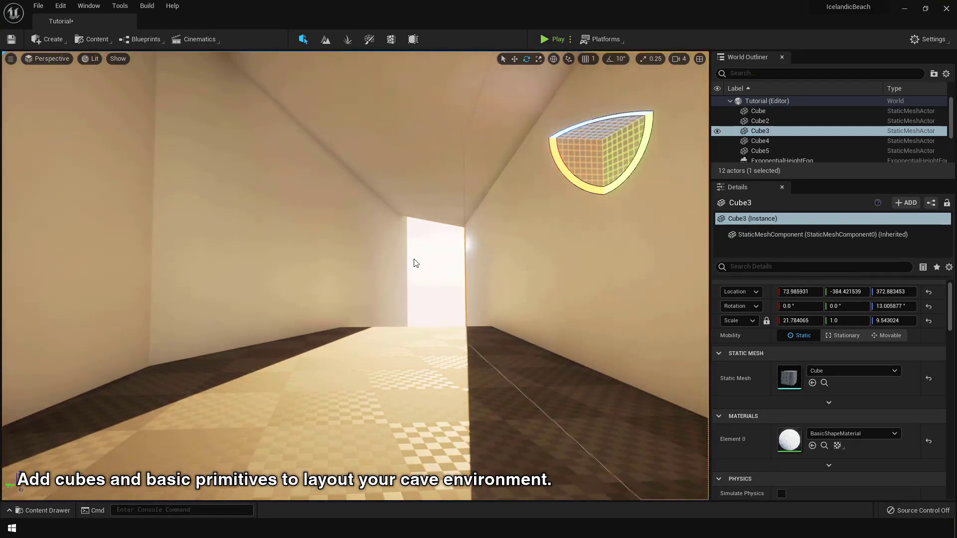
# - Select the floor inside the cave and adjust its scale
pyautogui.click(417, 264)
pyautogui.click(368, 343)
pyautogui.press('r')
pyautogui.moveTo(359, 357)
pyautogui.mouseDown()
pyautogui.moveTo(394, 336)
pyautogui.moveTo(366, 349)
pyautogui.mouseUp()
pyautogui.moveTo(438, 327); pyautogui.dragTo(433, 302, button='right')
# - Add a cube and move it down to the left side of the cave floor
pyautogui.click(49, 39)
pyautogui.moveTo(91, 79)
pyautogui.click(181, 80)
pyautogui.press('w')
pyautogui.moveTo(354, 279); pyautogui.dragTo(381, 366)
pyautogui.press('r')
pyautogui.press('e')
pyautogui.press('w')
pyautogui.moveTo(326, 450); pyautogui.dragTo(122, 492)
# - Tilt the new floor block slightly and stretch it into a ledge of about 16.8 × 5.5 × 4.4 scale
pyautogui.press('e')
pyautogui.moveTo(182, 461); pyautogui.dragTo(175, 452)
pyautogui.press('r')
pyautogui.moveTo(167, 481); pyautogui.dragTo(126, 498, button='right')
pyautogui.moveTo(207, 423); pyautogui.dragTo(149, 476)
pyautogui.moveTo(285, 408); pyautogui.dragTo(319, 384, button='right')
# - Duplicate the ledge block to the right side of the cave and lower it along the floor
pyautogui.press('w')
pyautogui.keyDown('alt'); pyautogui.moveTo(132, 453); pyautogui.dragTo(519, 441); pyautogui.keyUp('alt')
pyautogui.press('e')
pyautogui.press('w')
pyautogui.moveTo(569, 408); pyautogui.dragTo(541, 432)
pyautogui.press('e')
pyautogui.press('w')
pyautogui.moveTo(563, 440); pyautogui.dragTo(564, 438)
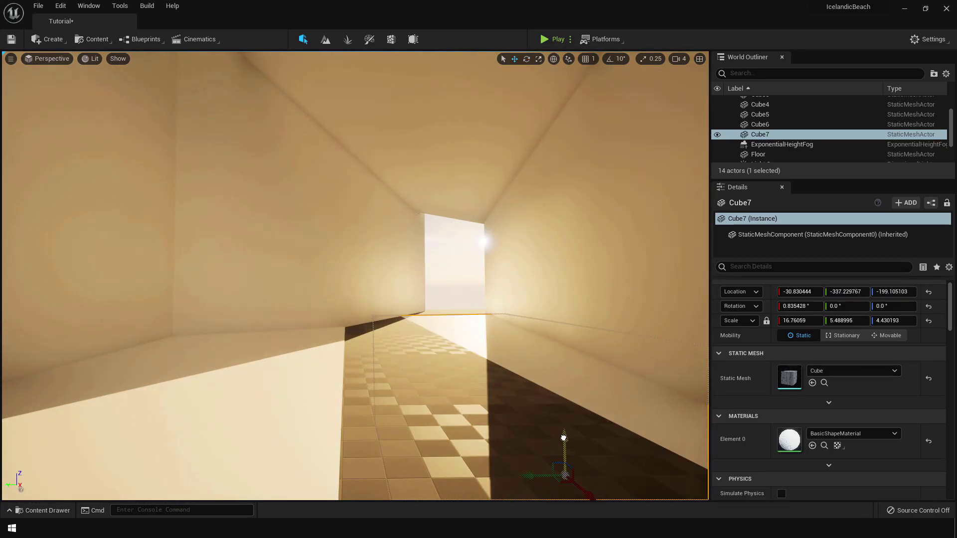
# - Add a cube, scale it to about 8.6 × 1 × 3.6 and lower it onto the middle of the cave floor
pyautogui.click(54, 40)
pyautogui.moveTo(60, 137)
pyautogui.click(144, 138)
pyautogui.press('r')
pyautogui.moveTo(354, 242); pyautogui.dragTo(354, 199)
pyautogui.press('w')
pyautogui.moveTo(356, 266); pyautogui.dragTo(359, 402)
pyautogui.press('r')
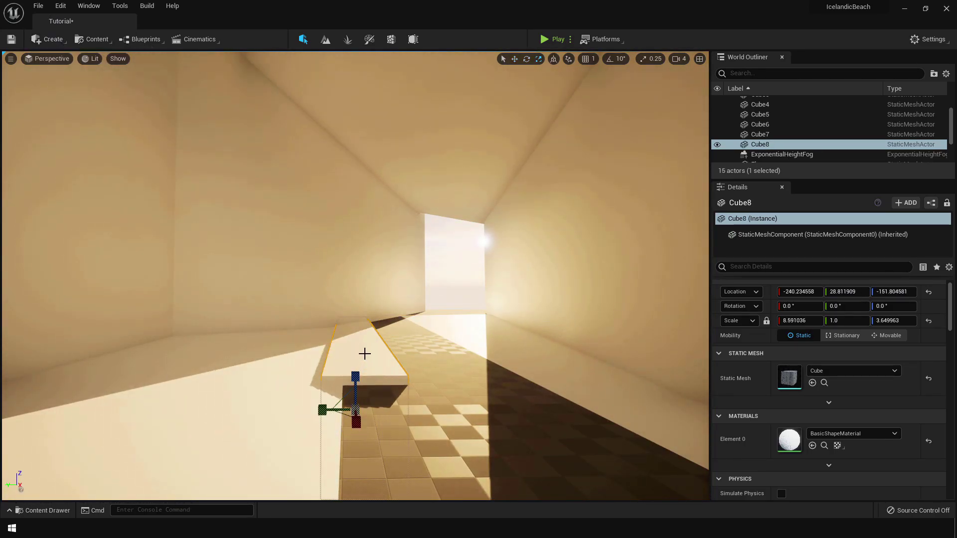
# - Adjust the width of the block in the middle of the cave floor and clear the selection
pyautogui.moveTo(339, 414)
pyautogui.mouseDown()
pyautogui.moveTo(387, 427)
pyautogui.moveTo(336, 418)
pyautogui.mouseUp()
pyautogui.click(462, 286)
pyautogui.click(456, 374)
pyautogui.press('w')
pyautogui.click(568, 429)
pyautogui.click(461, 241)
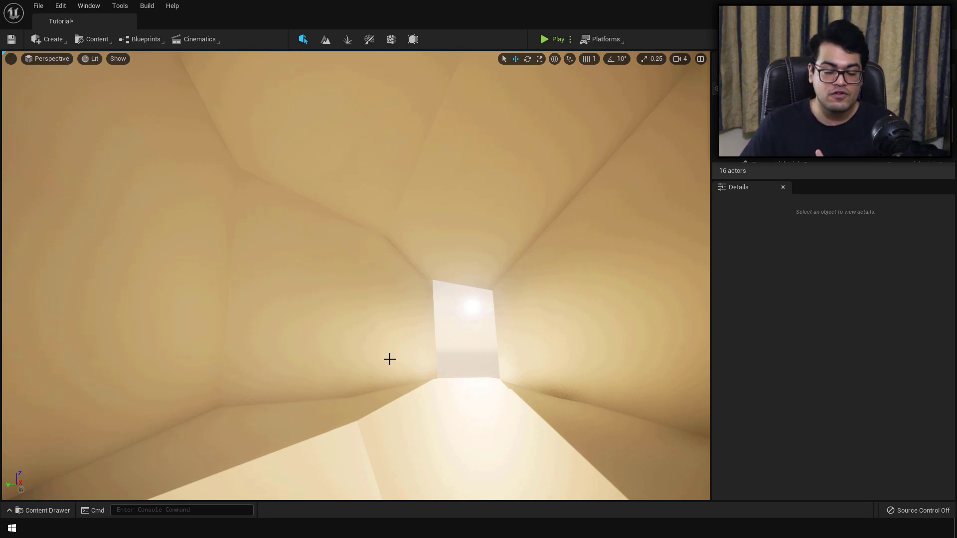
# - Open Quixel Bridge from the Tutorial content folder and browse the Limestone Quarry collection for cliff and rock assets
pyautogui.hotkey('ctrl', 'space')
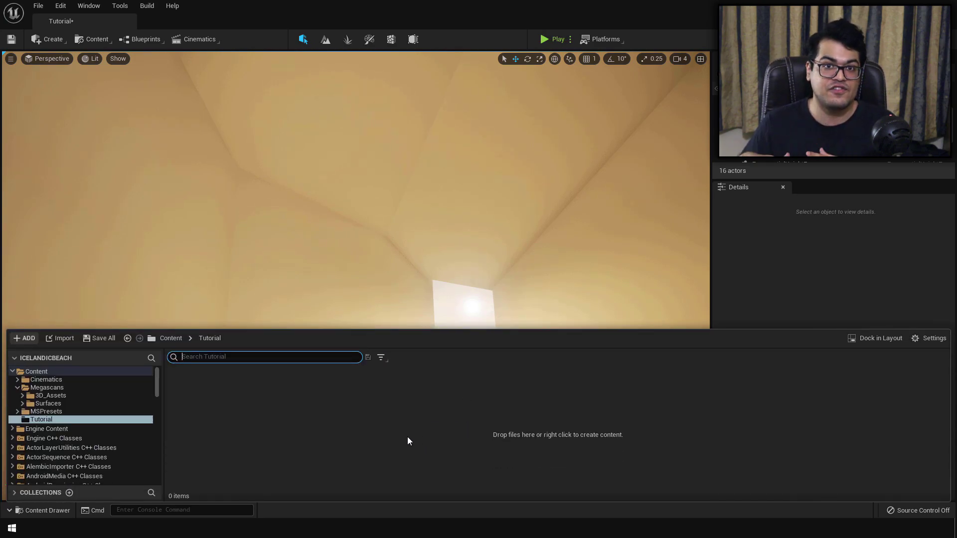
pyautogui.rightClick(408, 437)
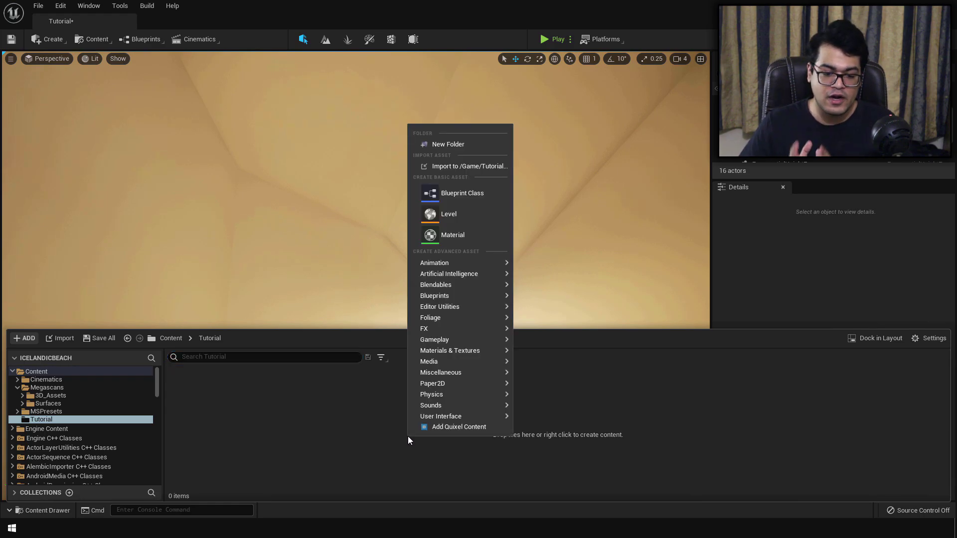
pyautogui.click(459, 426)
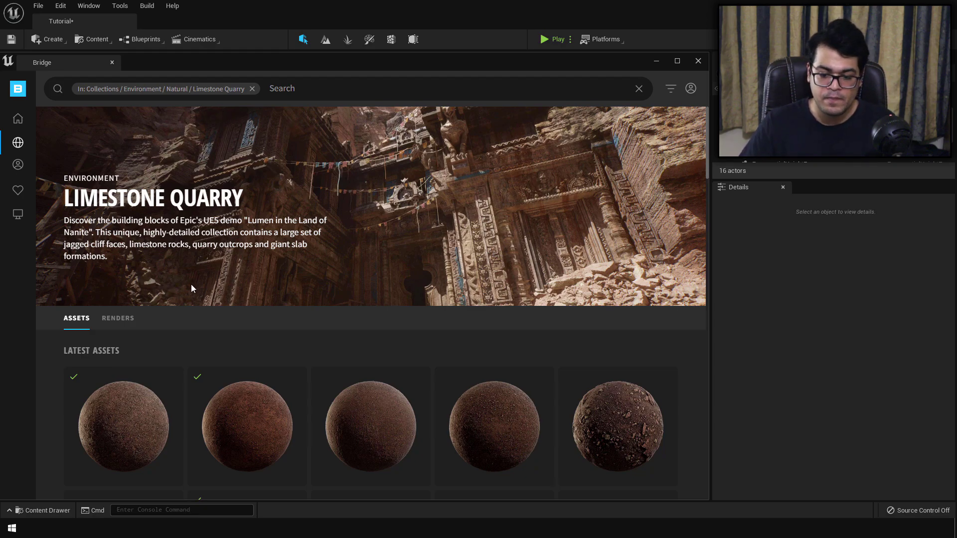
pyautogui.scroll(-4, 584, 333)
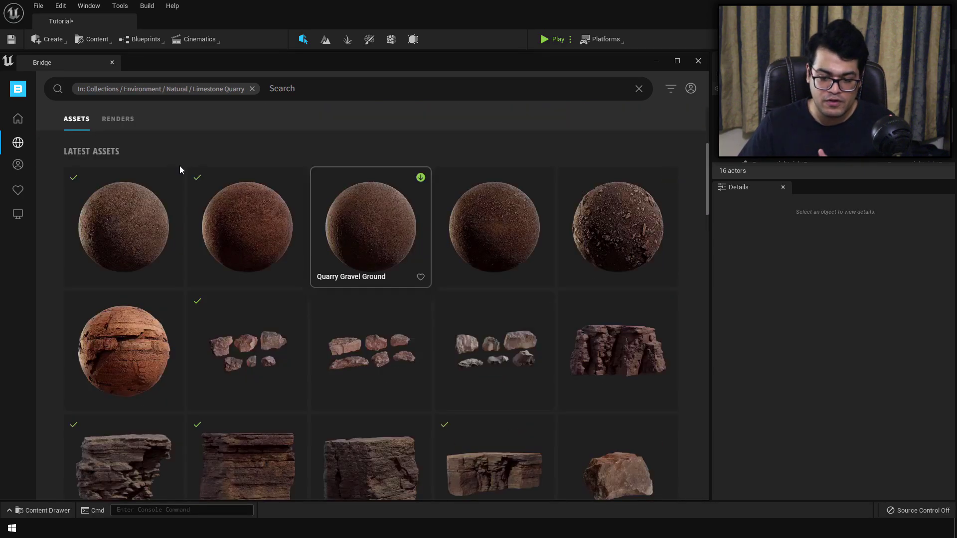
pyautogui.scroll(-4, 314, 370)
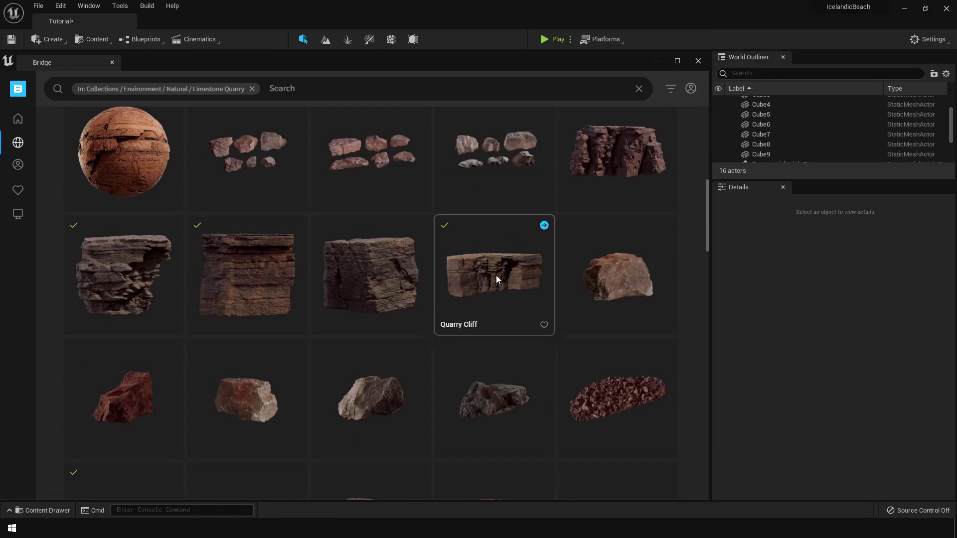
pyautogui.scroll(-5, 497, 277)
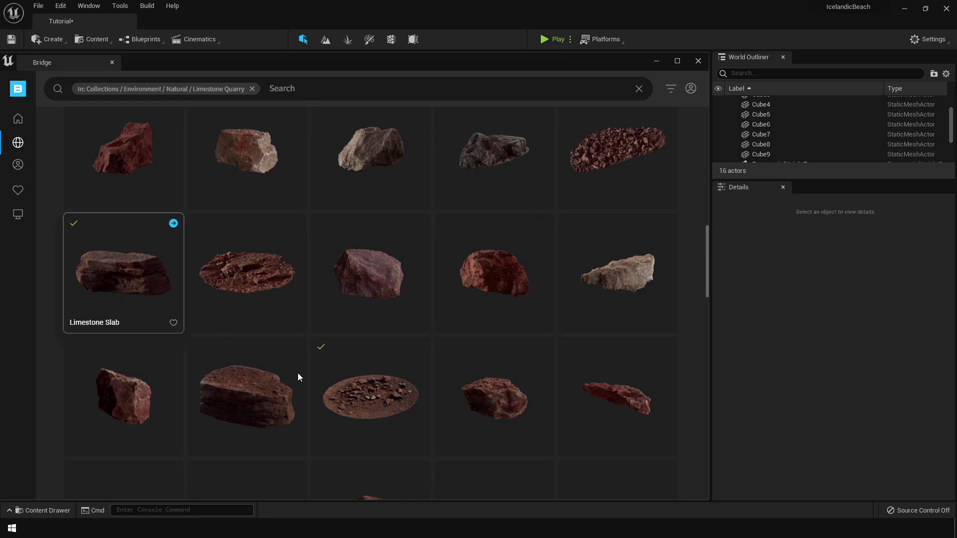
pyautogui.scroll(-10, 361, 393)
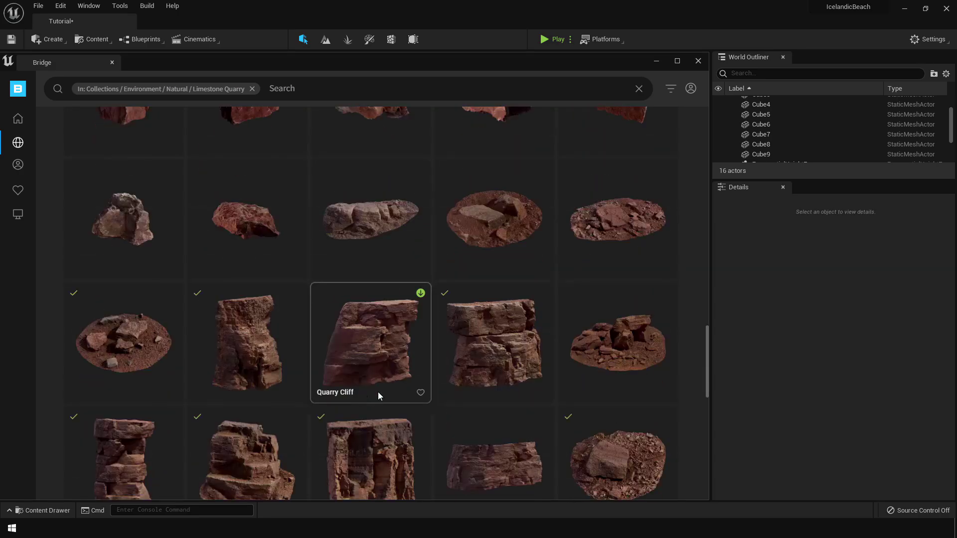
pyautogui.scroll(-3, 263, 366)
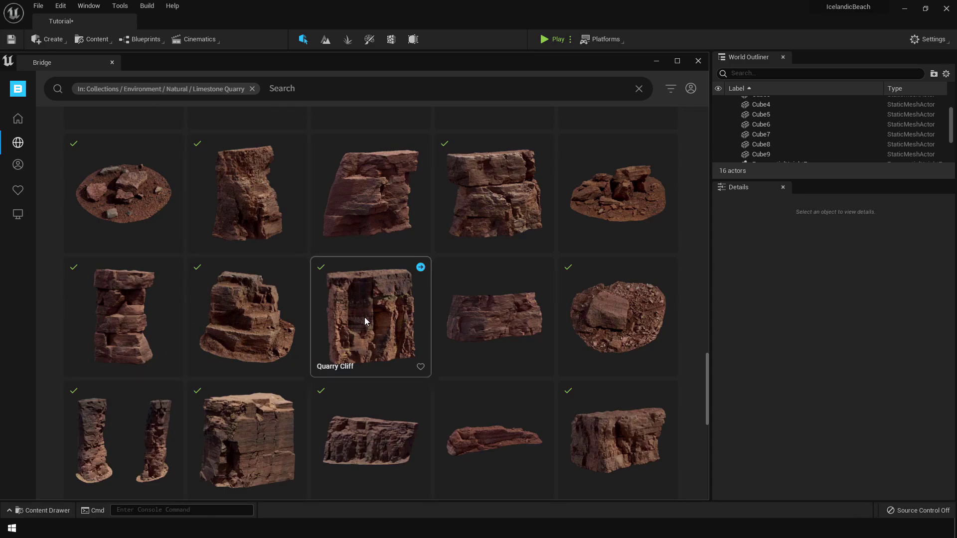
pyautogui.scroll(-2, 375, 333)
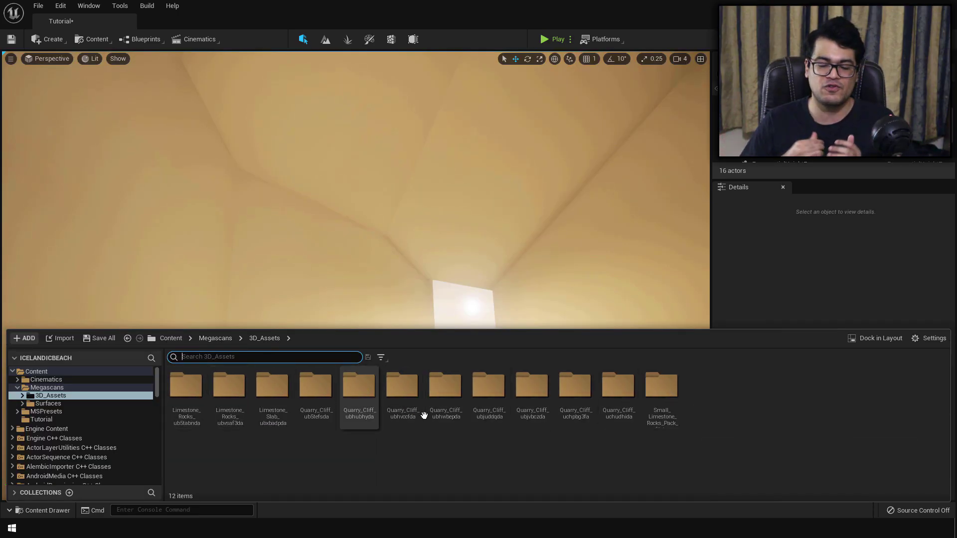
# - Filter the Megascans 3D_Assets folder to show only Static Mesh assets
pyautogui.click(384, 357)
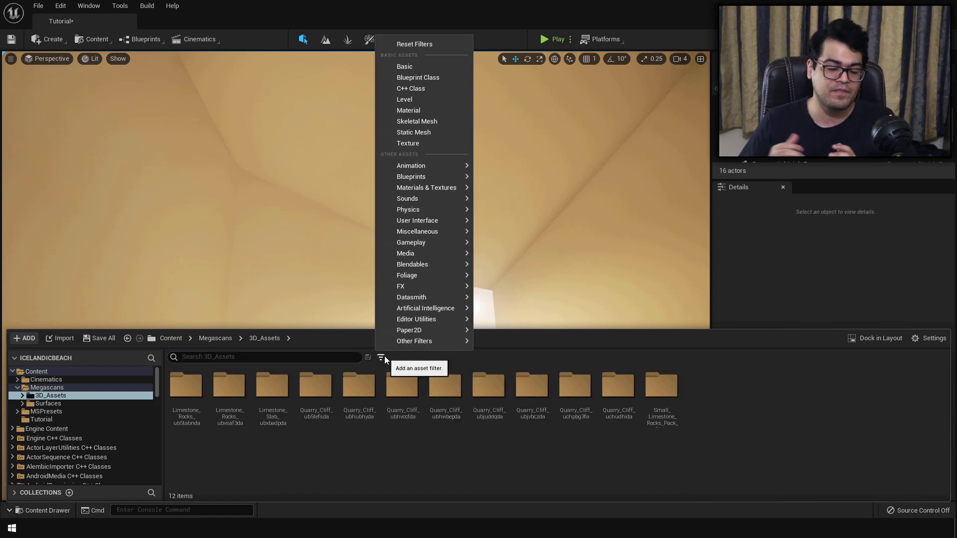
pyautogui.click(421, 132)
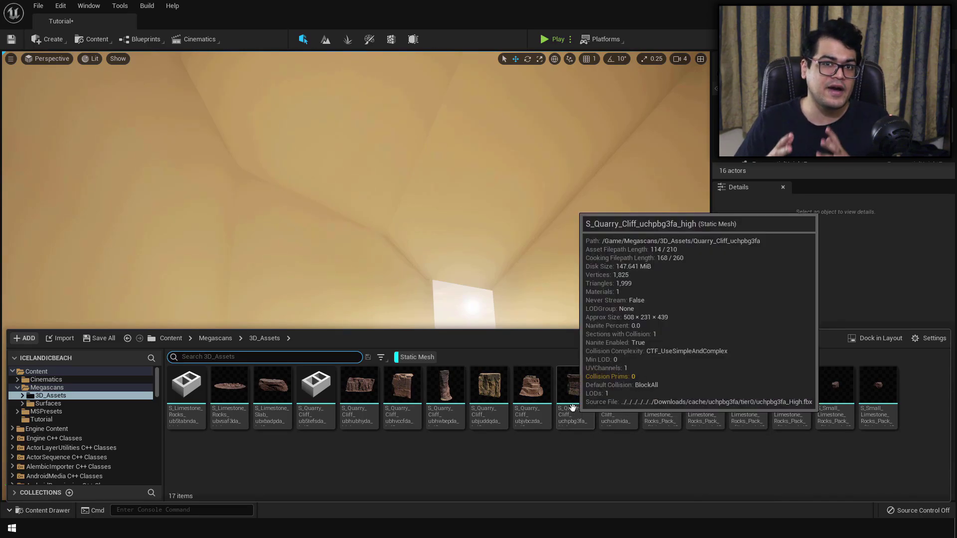
# - Place the S_Quarry_Cliff_uchpbg3fa mesh against the cave wall, rotate it to follow the wall and add a copy
pyautogui.moveTo(572, 408); pyautogui.dragTo(372, 418)
pyautogui.press('e')
pyautogui.press('w')
pyautogui.moveTo(230, 410); pyautogui.dragTo(166, 405)
pyautogui.moveTo(185, 418)
pyautogui.mouseDown()
pyautogui.moveTo(177, 423)
pyautogui.moveTo(268, 405)
pyautogui.moveTo(199, 419)
pyautogui.mouseUp()
pyautogui.press('e')
pyautogui.keyDown('alt'); pyautogui.moveTo(209, 426); pyautogui.dragTo(273, 382); pyautogui.keyUp('alt')
pyautogui.press('w')
# - Add another quarry cliff mesh along the wall, then rotate it, scale it to about 0.26 and position it beside the existing cliffs
pyautogui.hotkey('ctrl', 'space')
pyautogui.moveTo(527, 388); pyautogui.dragTo(325, 413)
pyautogui.press('e')
pyautogui.moveTo(325, 422); pyautogui.dragTo(379, 418)
pyautogui.press('r')
pyautogui.moveTo(328, 414); pyautogui.dragTo(304, 430)
pyautogui.press('w')
pyautogui.moveTo(327, 414); pyautogui.dragTo(186, 450)
pyautogui.press('e')
pyautogui.moveTo(349, 300); pyautogui.dragTo(309, 299, button='right')
pyautogui.press('r')
pyautogui.moveTo(171, 441); pyautogui.dragTo(165, 450)
# - Duplicate the quarry cliff to cover more of the side wall and shift the S_Quarry_Cliff_ubjuddqda copy along it
pyautogui.moveTo(349, 299); pyautogui.dragTo(199, 299, button='right')
pyautogui.press('w')
pyautogui.keyDown('alt'); pyautogui.moveTo(381, 434); pyautogui.dragTo(222, 277); pyautogui.keyUp('alt')
pyautogui.moveTo(249, 278); pyautogui.dragTo(379, 278, button='right')
pyautogui.keyDown('alt'); pyautogui.moveTo(316, 236); pyautogui.dragTo(316, 420); pyautogui.keyUp('alt')
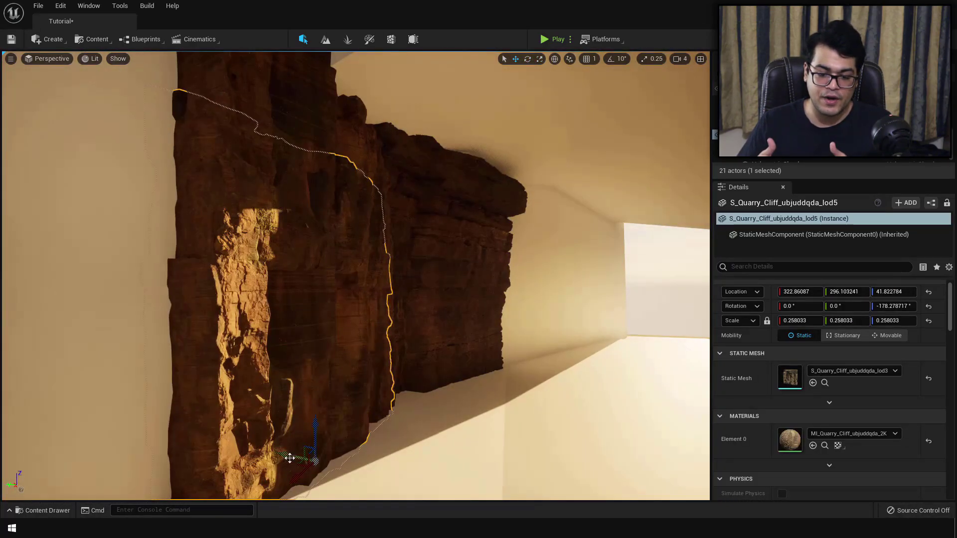
pyautogui.moveTo(287, 456); pyautogui.dragTo(302, 455)
# - Duplicate the cliff mesh further along the cave wall and undo the last change
pyautogui.moveTo(349, 299); pyautogui.dragTo(479, 312, button='right')
pyautogui.keyDown('alt'); pyautogui.moveTo(75, 466); pyautogui.dragTo(371, 341); pyautogui.keyUp('alt')
pyautogui.press('r')
pyautogui.hotkey('ctrl', 'z')
pyautogui.press('e')
pyautogui.press('w')
# - Rotate the S_Quarry_Cliff_ubhwbepda piece beside the cave opening to fit the wall
pyautogui.click(364, 309)
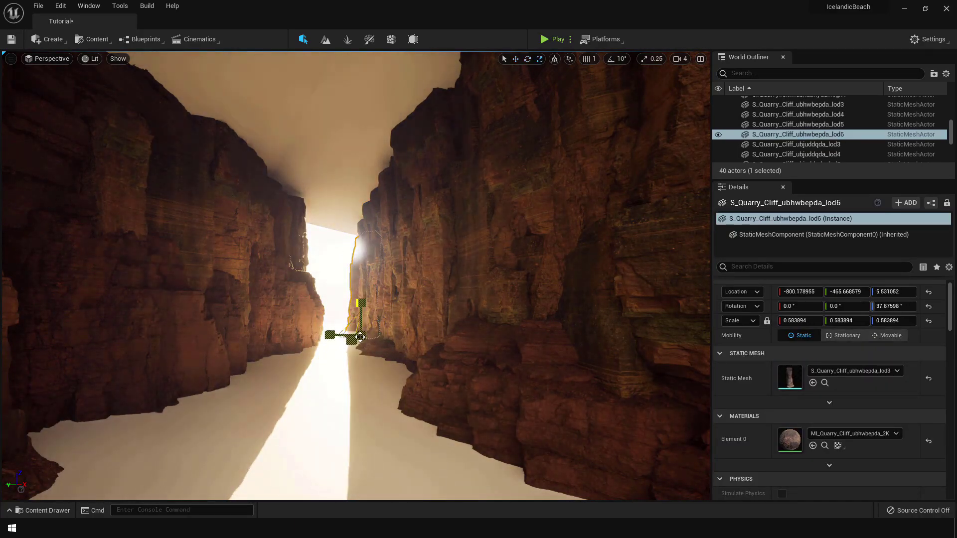
pyautogui.press('e')
pyautogui.moveTo(360, 343); pyautogui.dragTo(393, 343)
pyautogui.press('w')
pyautogui.press('e')
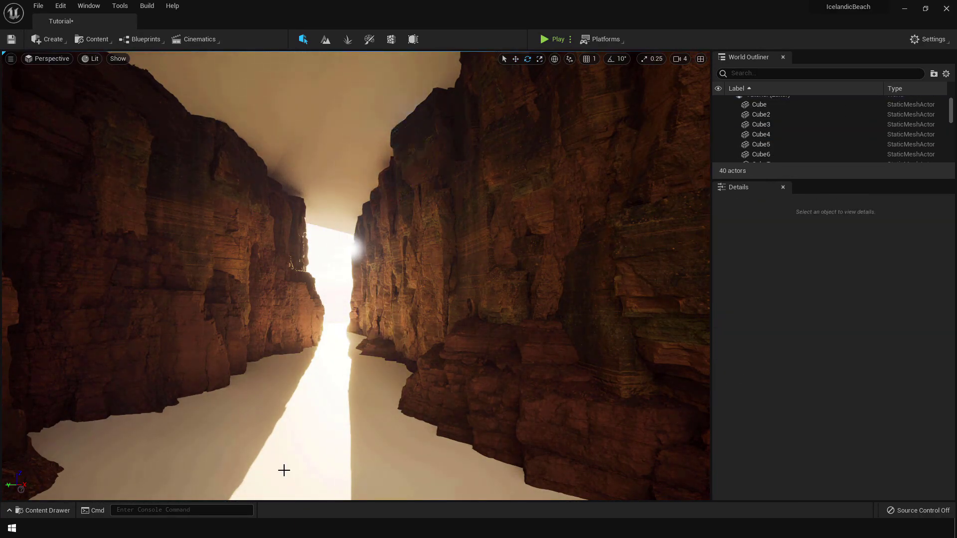
# - Select the cave floor cube, turn off the Static Mesh filter and open the Quarry_Gravel_Ground surface folder in Megascans Surfaces
pyautogui.click(278, 420)
pyautogui.hotkey('ctrl', 'space')
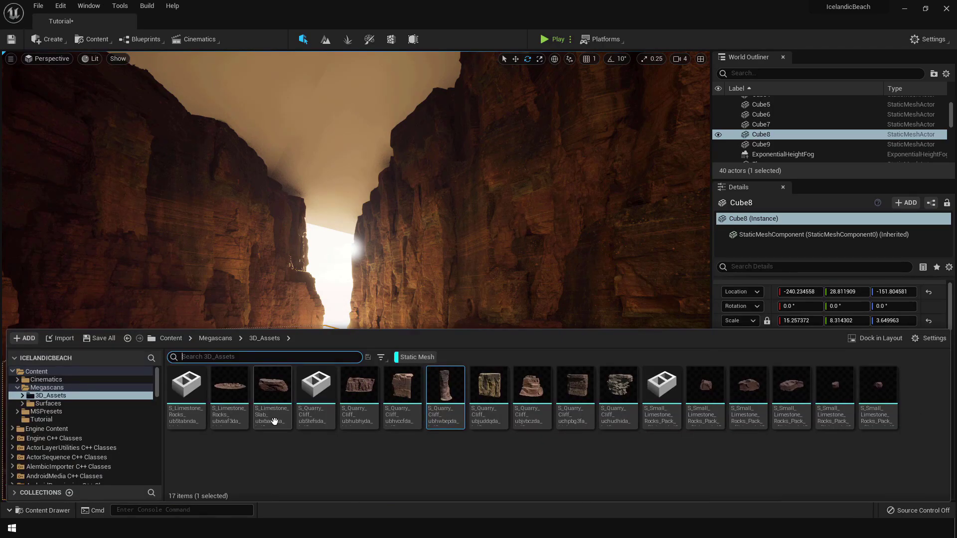
pyautogui.click(205, 338)
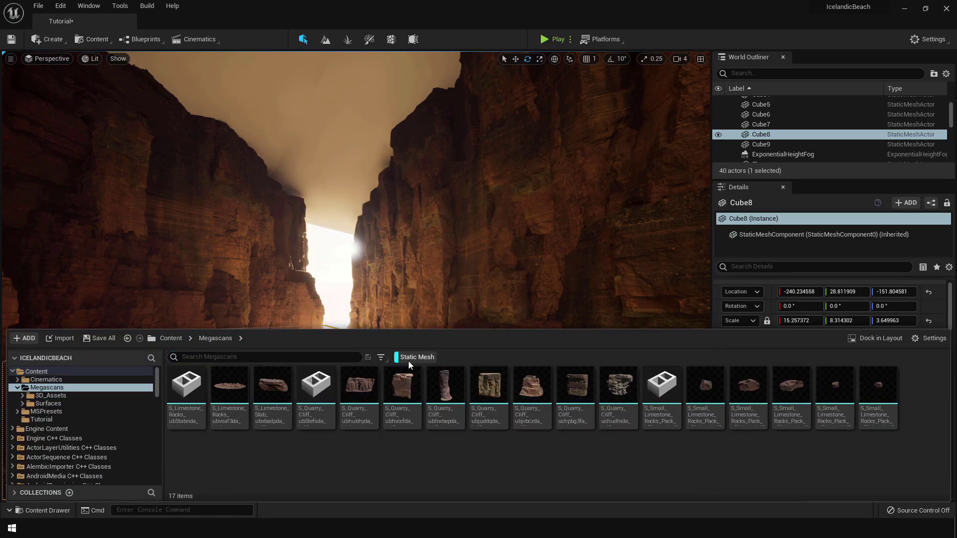
pyautogui.click(410, 358)
pyautogui.doubleClick(244, 390)
pyautogui.doubleClick(241, 391)
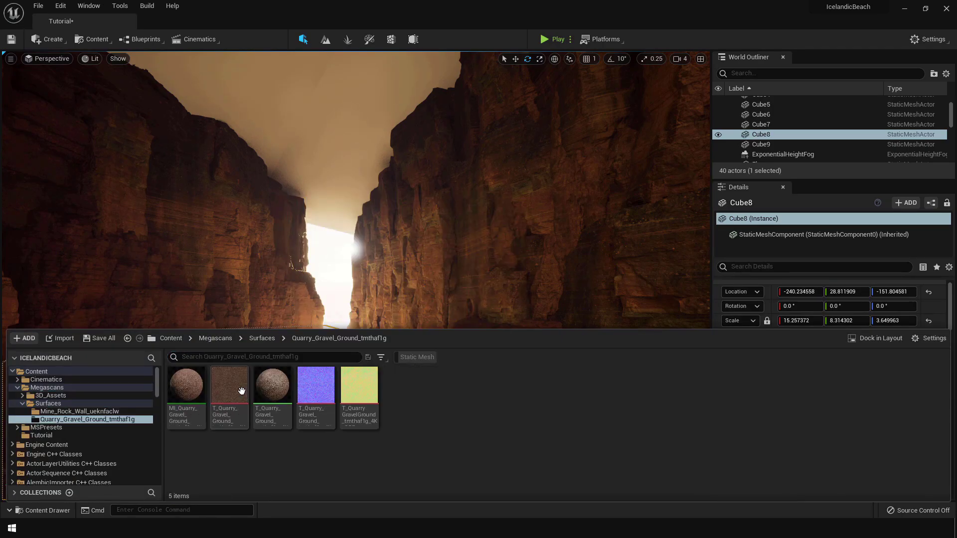
# - Apply the MI_Quarry_Gravel_Ground material to the floor and to the remaining wall and ceiling cubes
pyautogui.click(186, 384)
pyautogui.press('F2')
pyautogui.moveTo(186, 383); pyautogui.dragTo(319, 436)
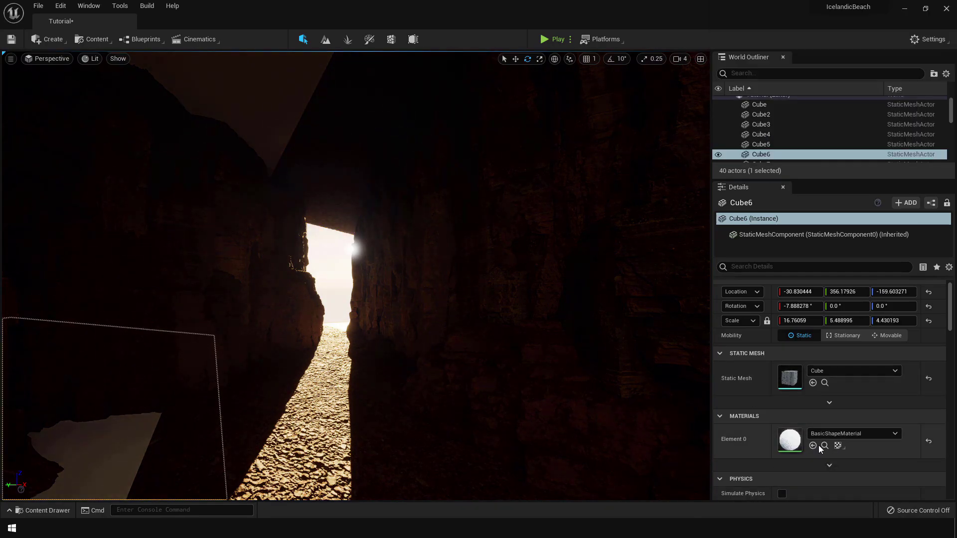
pyautogui.click(813, 446)
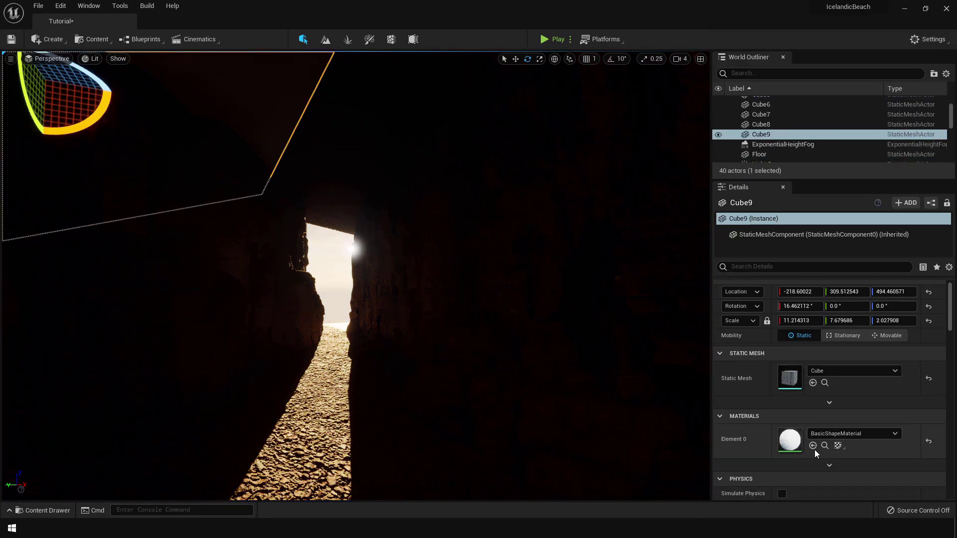
pyautogui.click(813, 446)
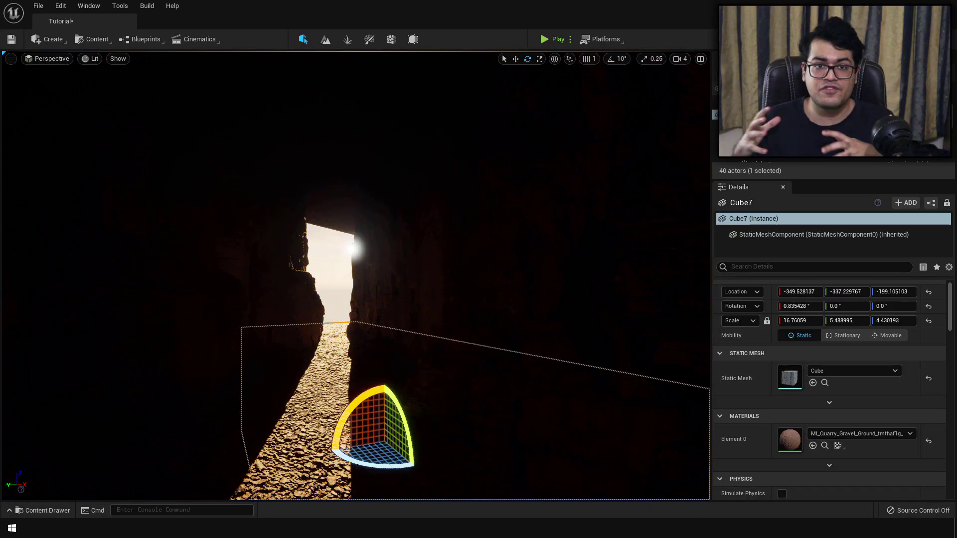
pyautogui.press('Escape')
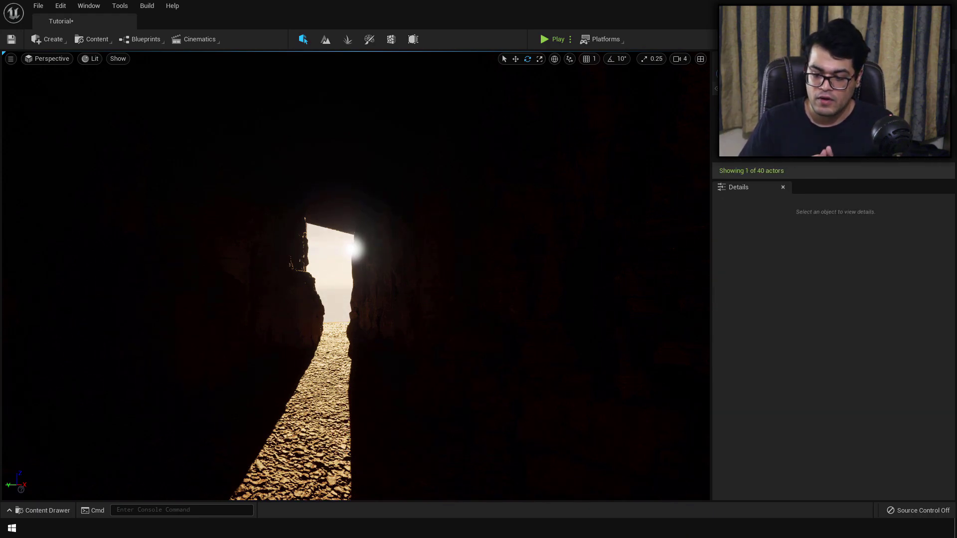
# - Try directional light intensities of 10 and 20 lux on the Light Source
pyautogui.click(763, 111)
pyautogui.moveTo(789, 368); pyautogui.dragTo(813, 368)
pyautogui.click(794, 368)
pyautogui.write('10')
pyautogui.press('Return')
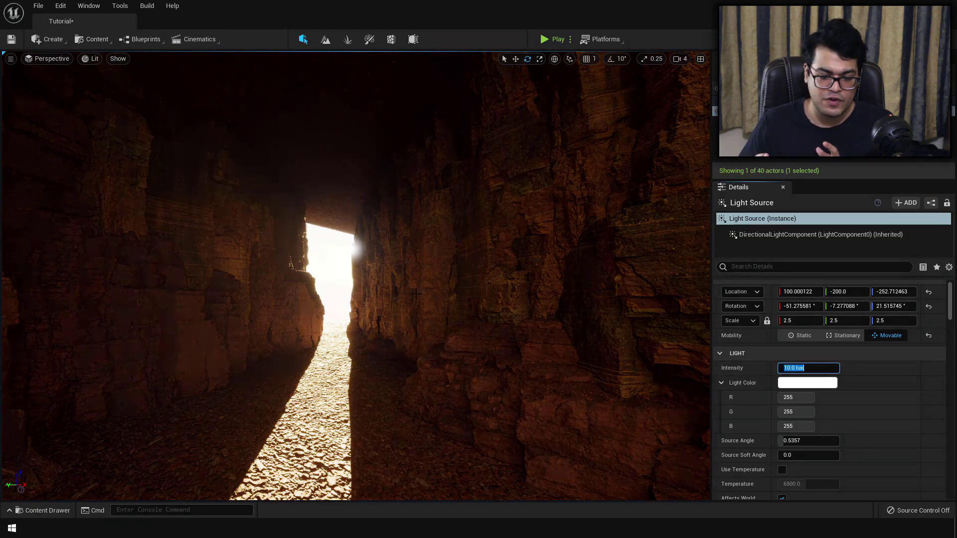
pyautogui.write('20')
pyautogui.press('Return')
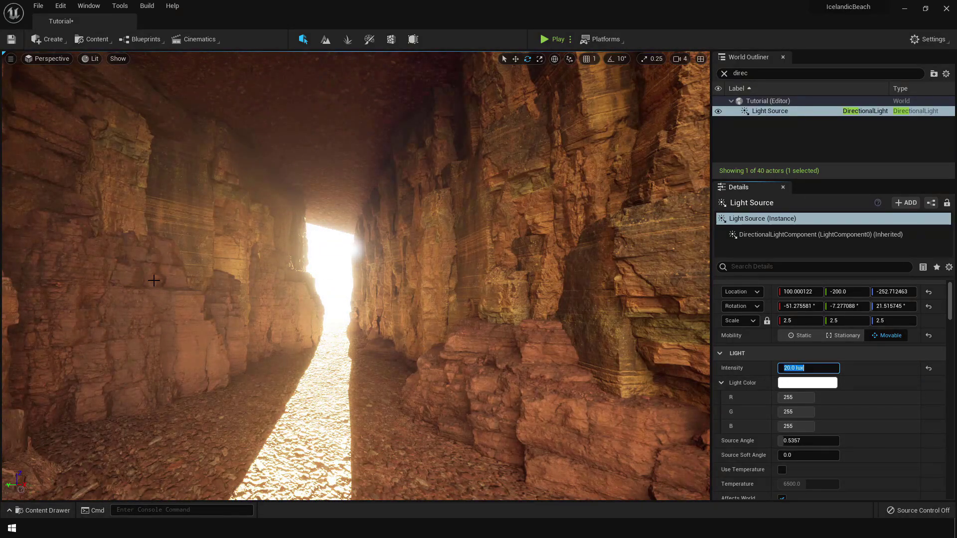
# - Add a Post Process Volume, clear the outliner filter and give the volume infinite extent
pyautogui.click(58, 42)
pyautogui.moveTo(100, 98)
pyautogui.click(192, 105)
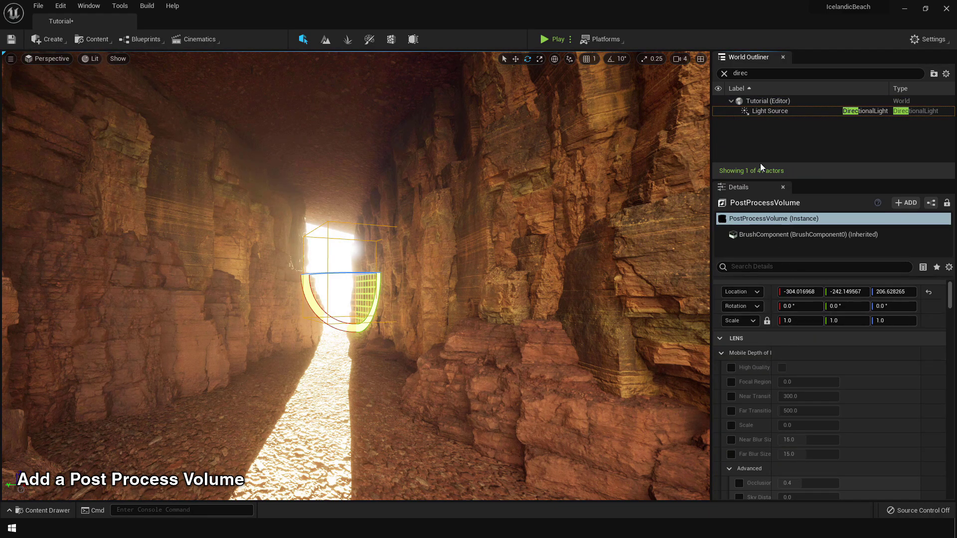
pyautogui.click(723, 74)
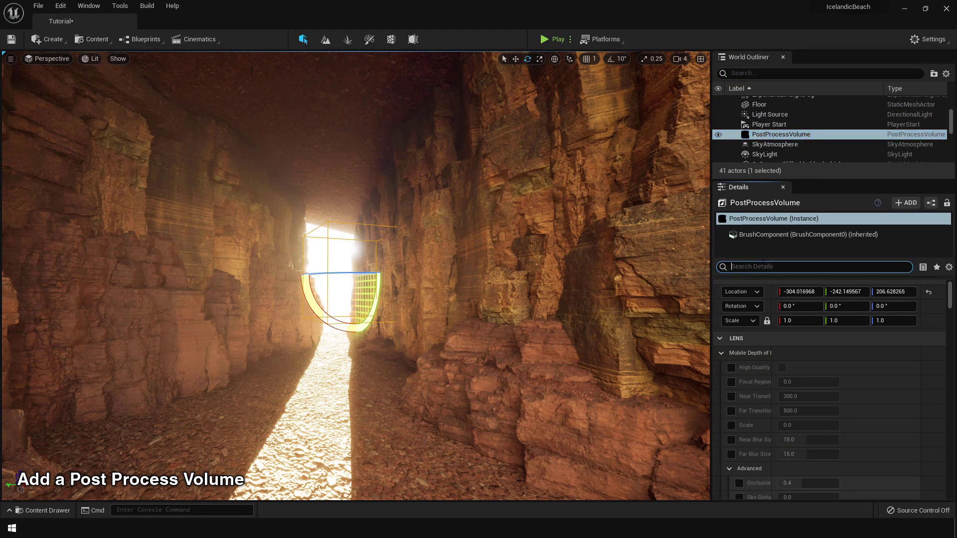
pyautogui.write('inf')
pyautogui.click(782, 349)
# - Override the Post Process Volume's exposure by setting both Min and Max Brightness to 1
pyautogui.click(767, 272)
pyautogui.write('expo')
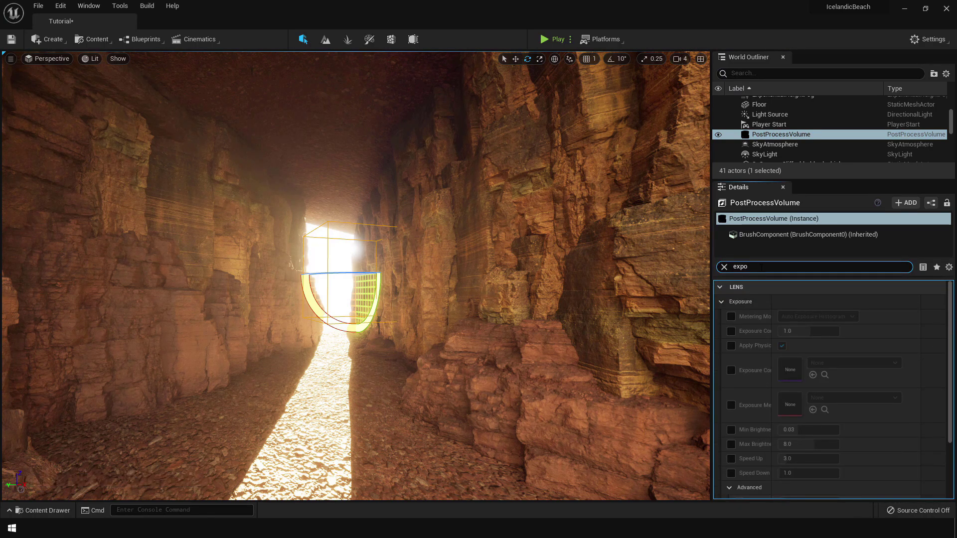
pyautogui.click(729, 431)
pyautogui.click(731, 445)
pyautogui.click(813, 431)
pyautogui.write('1')
pyautogui.click(814, 446)
pyautogui.write('1')
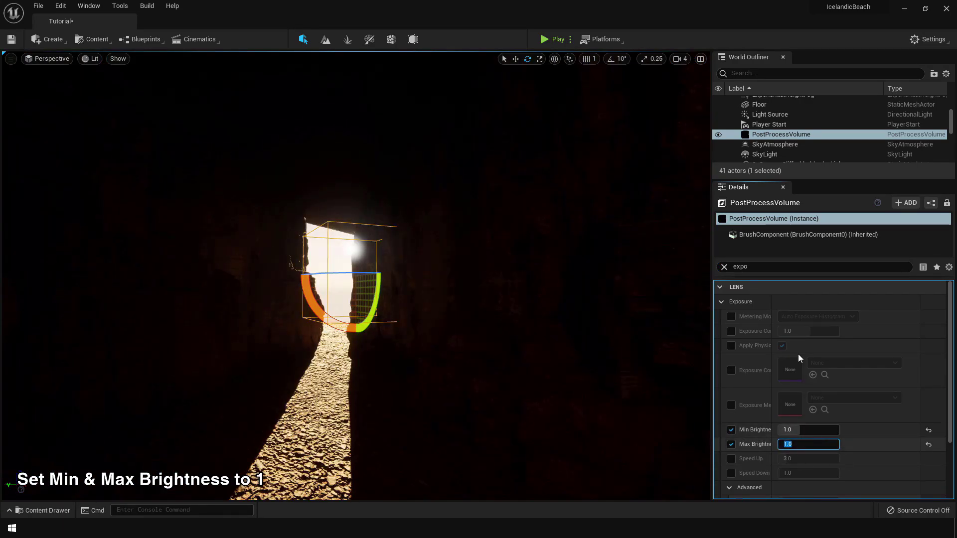
# - Raise the Light Source's intensity to about 86 lux and rotate the sun
pyautogui.click(776, 116)
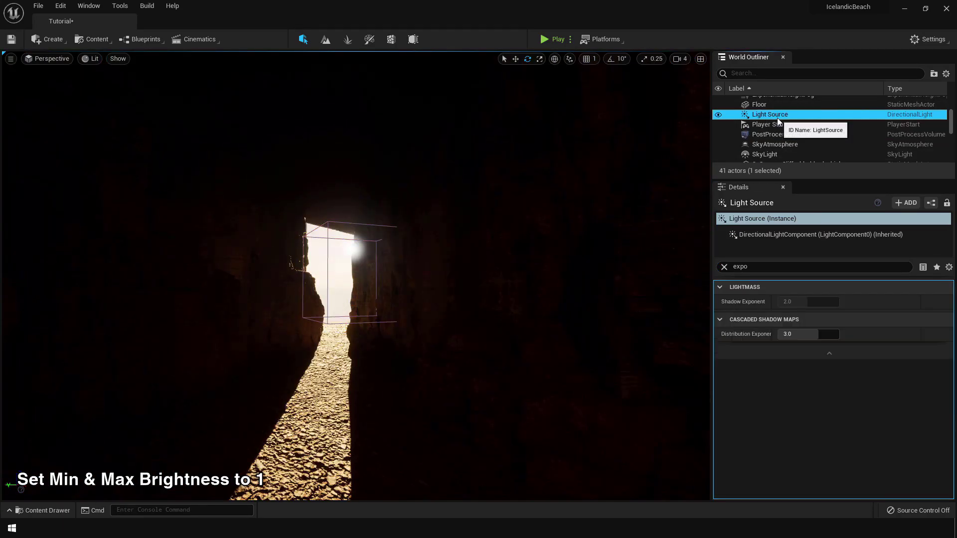
pyautogui.click(725, 267)
pyautogui.click(726, 299)
pyautogui.moveTo(808, 317); pyautogui.dragTo(838, 317)
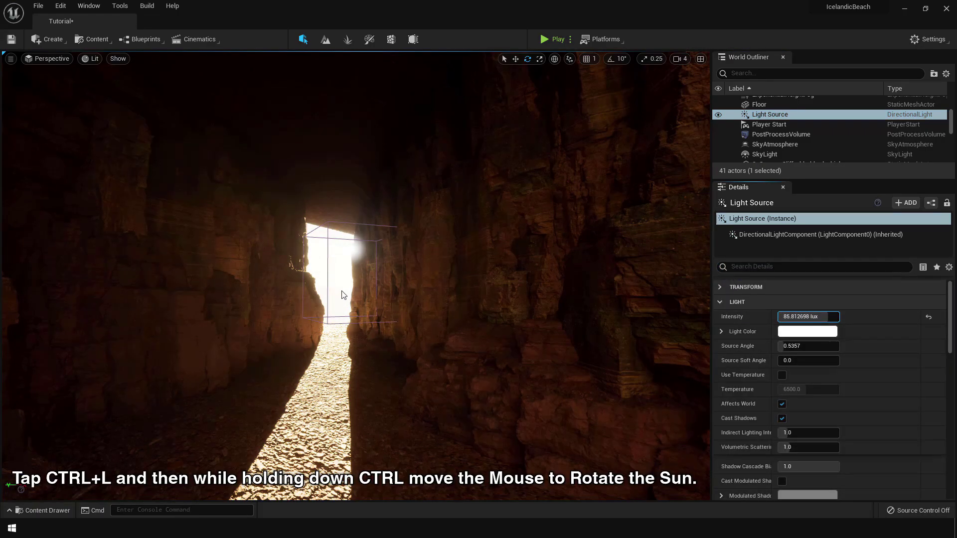
pyautogui.press('Escape')
pyautogui.hotkey('ctrl', 'l')
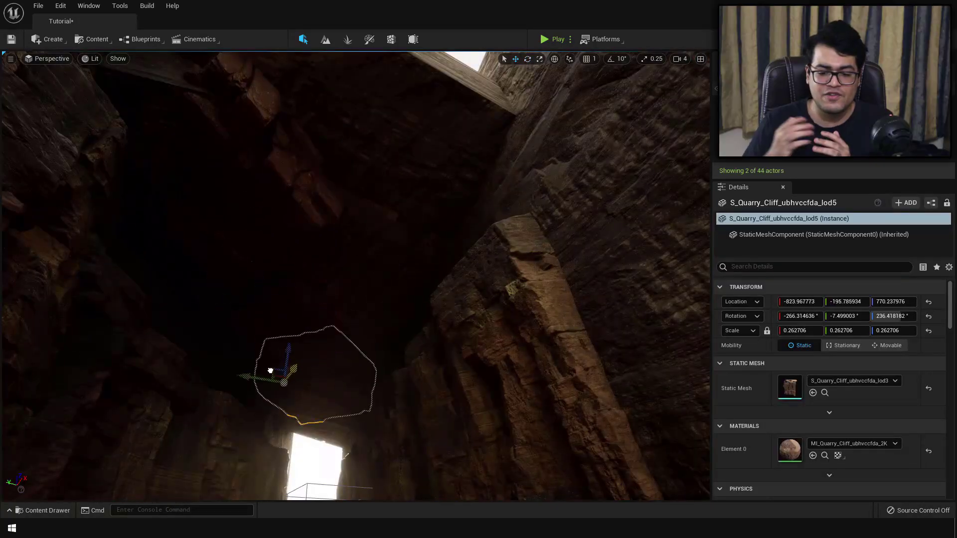
# - Duplicate S_Quarry_Cliff_ubhvccfda across the cave ceiling, moving and rotating the copies to cover the bare block
pyautogui.moveTo(291, 346); pyautogui.dragTo(306, 348)
pyautogui.press('w')
pyautogui.moveTo(219, 219); pyautogui.dragTo(219, 344, button='right')
pyautogui.keyDown('alt'); pyautogui.moveTo(342, 207); pyautogui.dragTo(137, 148); pyautogui.keyUp('alt')
pyautogui.press('e')
pyautogui.press('w')
pyautogui.moveTo(178, 100)
pyautogui.mouseDown()
pyautogui.moveTo(224, 129)
pyautogui.moveTo(183, 90)
pyautogui.mouseUp()
pyautogui.press('e')
pyautogui.moveTo(182, 90); pyautogui.dragTo(383, 134)
pyautogui.press('w')
pyautogui.moveTo(180, 121); pyautogui.dragTo(504, 100)
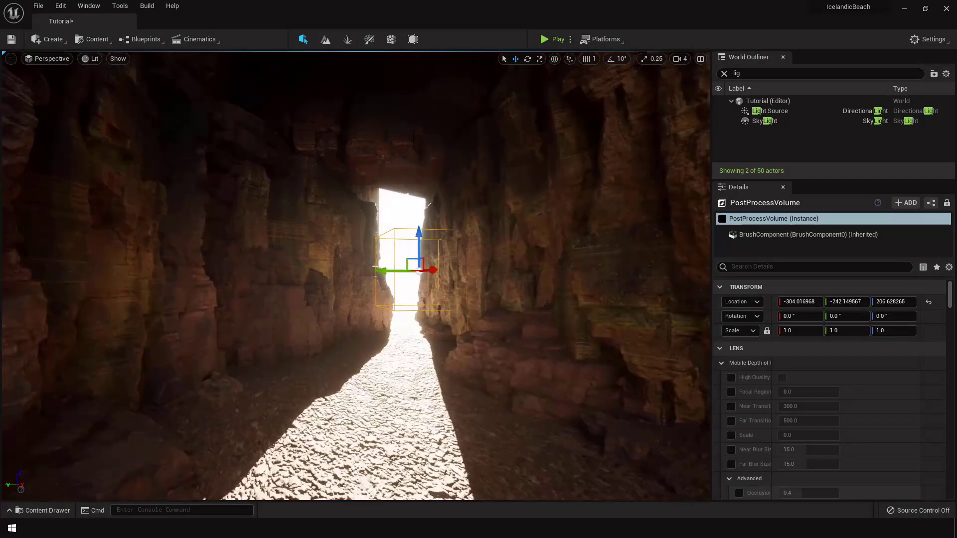
# - Set the ceiling cliff piece above the opening to a height of about 858, rotate it about -10° and reposition it
pyautogui.click(413, 139)
pyautogui.moveTo(887, 303); pyautogui.dragTo(857, 303)
pyautogui.moveTo(414, 180); pyautogui.dragTo(406, 144, button='right')
pyautogui.press('e')
pyautogui.moveTo(429, 132); pyautogui.dragTo(386, 131)
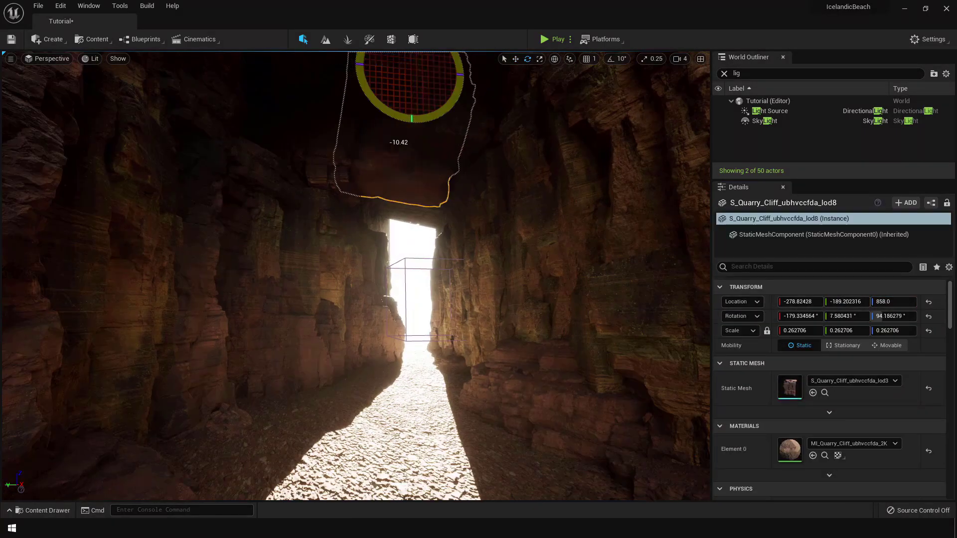
pyautogui.press('w')
pyautogui.moveTo(399, 78); pyautogui.dragTo(292, 64)
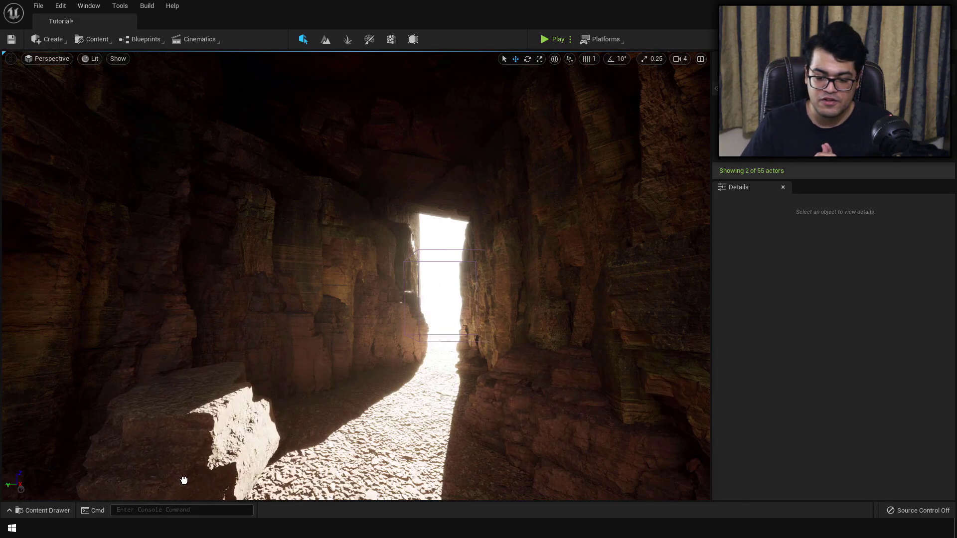
# - Place the S_Limestone_Slab_ubxbadpda mesh in the left foreground of the cave floor and rotate it
pyautogui.moveTo(184, 480); pyautogui.dragTo(184, 481)
pyautogui.moveTo(184, 481); pyautogui.dragTo(152, 514, button='right')
pyautogui.press('e')
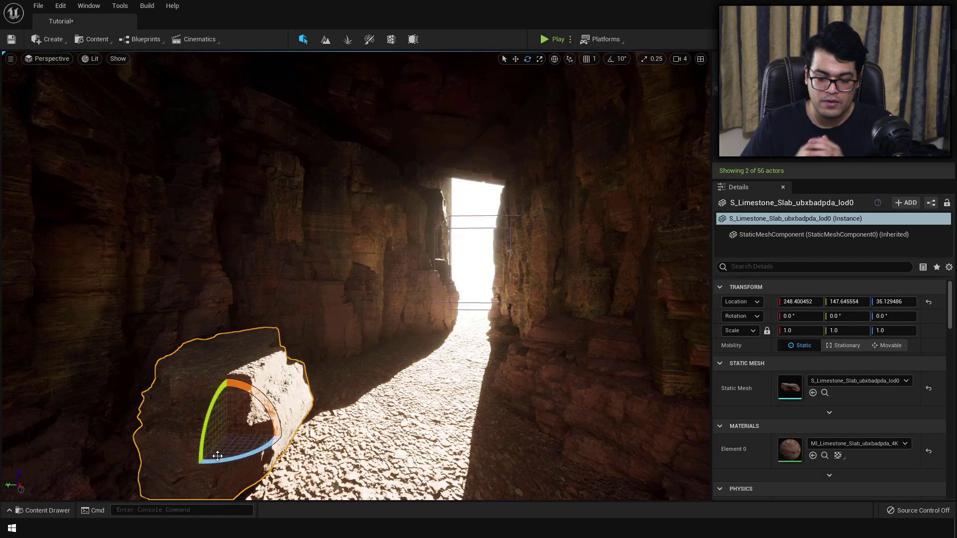
pyautogui.moveTo(218, 455); pyautogui.dragTo(224, 495)
pyautogui.press('w')
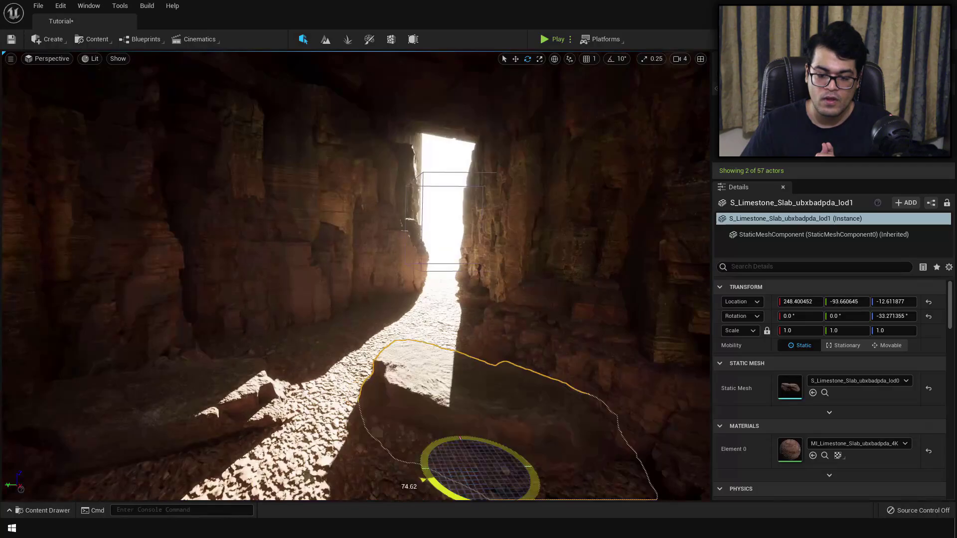
# - Duplicate the limestone slab from the right foreground towards the cave opening and rotate the copy to about -80°
pyautogui.press('w')
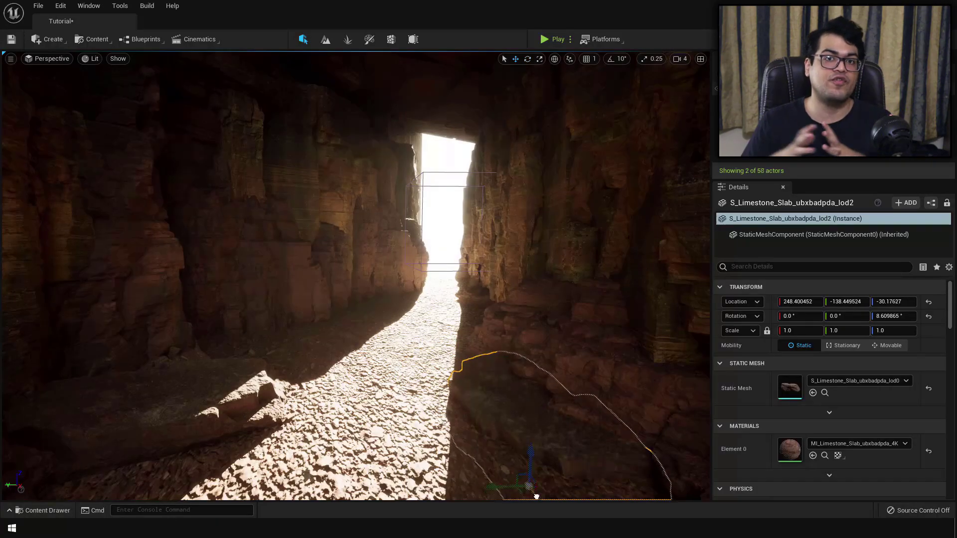
pyautogui.moveTo(532, 489); pyautogui.dragTo(413, 332)
pyautogui.press('e')
pyautogui.moveTo(399, 429); pyautogui.dragTo(369, 414)
pyautogui.moveTo(439, 359)
pyautogui.mouseDown(button='right')
pyautogui.moveTo(439, 299)
pyautogui.moveTo(444, 368)
pyautogui.moveTo(449, 349)
pyautogui.mouseUp(button='right')
pyautogui.press('w')
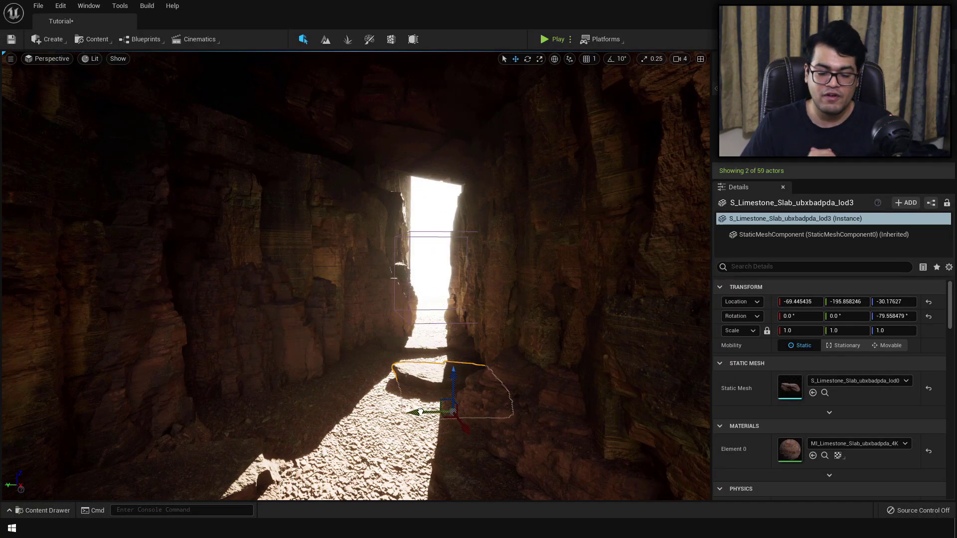
# - Move and rotate the slab near the cave opening, then bring a copy back to the foreground
pyautogui.moveTo(376, 410); pyautogui.dragTo(299, 412)
pyautogui.press('e')
pyautogui.moveTo(369, 434); pyautogui.dragTo(345, 426)
pyautogui.keyDown('alt'); pyautogui.moveTo(464, 416); pyautogui.dragTo(233, 494); pyautogui.keyUp('alt')
pyautogui.press('e')
pyautogui.moveTo(243, 468); pyautogui.dragTo(272, 456, button='right')
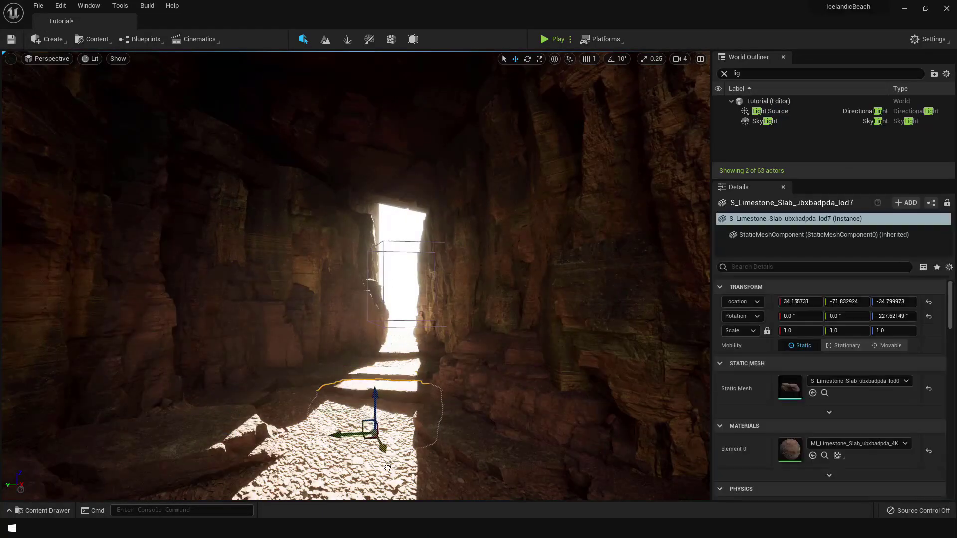
# - Duplicate and rotate more limestone slabs across the floor, with one enlarged to about 1.58 in the left foreground
pyautogui.keyDown('alt'); pyautogui.moveTo(279, 456); pyautogui.dragTo(320, 434); pyautogui.keyUp('alt')
pyautogui.press('r')
pyautogui.press('e')
pyautogui.moveTo(330, 476); pyautogui.dragTo(304, 486)
pyautogui.press('w')
pyautogui.moveTo(244, 452); pyautogui.dragTo(82, 452)
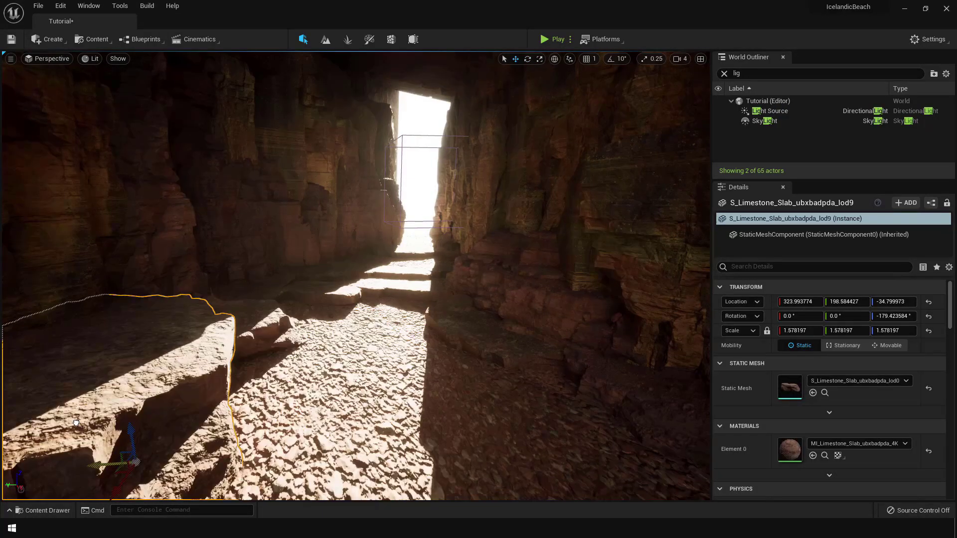
# - Copy a limestone slab to the right foreground of the floor, rotate it to about -108° and clear the selection
pyautogui.moveTo(150, 439); pyautogui.dragTo(182, 334, button='right')
pyautogui.click(199, 434)
pyautogui.keyDown('alt'); pyautogui.moveTo(205, 446); pyautogui.dragTo(436, 450); pyautogui.keyUp('alt')
pyautogui.moveTo(436, 450); pyautogui.dragTo(414, 498, button='right')
pyautogui.press('e')
pyautogui.moveTo(538, 471); pyautogui.dragTo(568, 465)
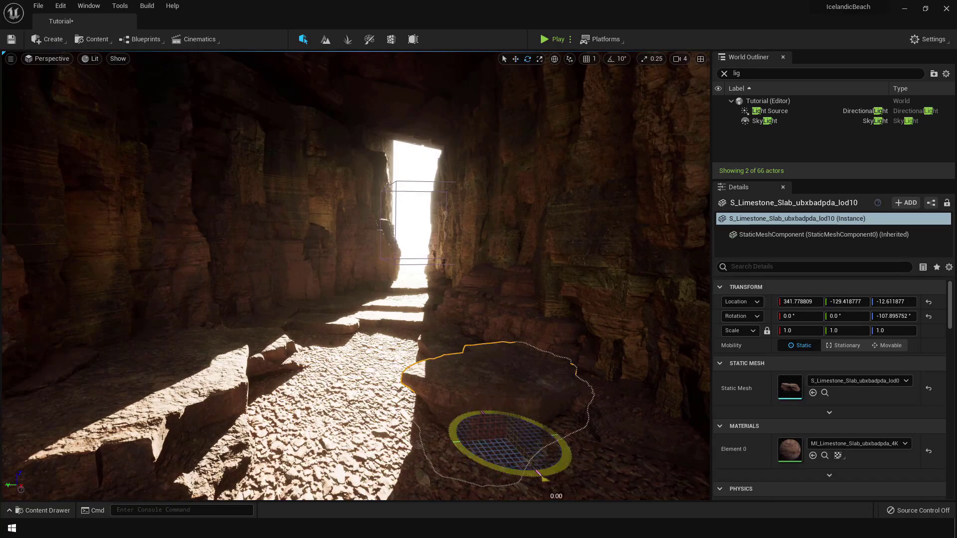
pyautogui.press('Escape')
# - Delete a limestone slab from the cave floor
pyautogui.moveTo(568, 465); pyautogui.dragTo(541, 370, button='right')
pyautogui.click(420, 423)
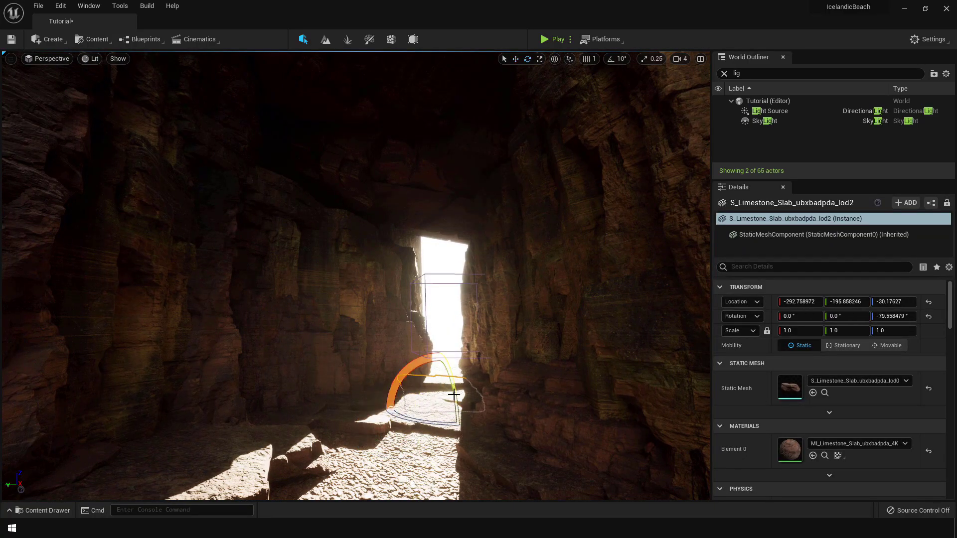
pyautogui.press('Delete')
# - Tilt the middle limestone slab by about -13° and rearrange the slabs into a rocky path towards the opening
pyautogui.click(424, 424)
pyautogui.press('e')
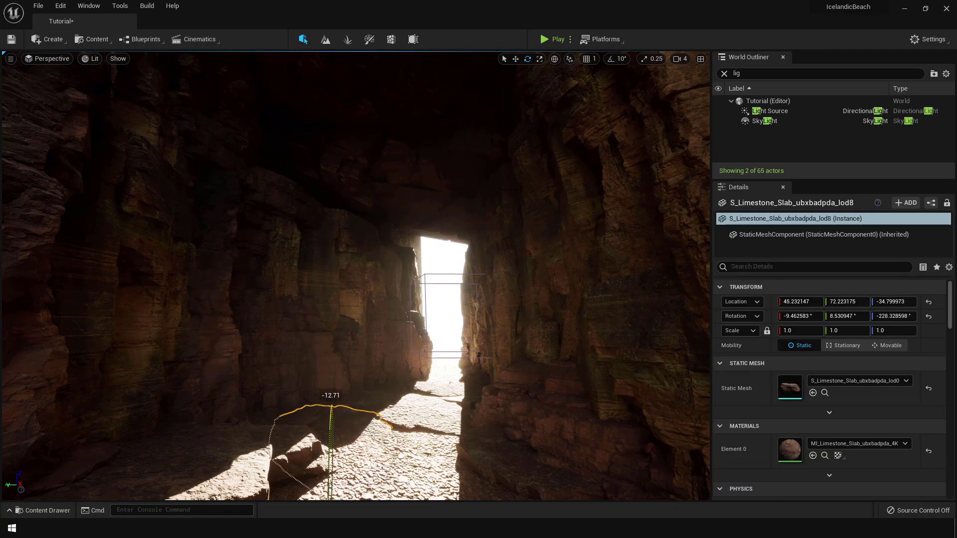
pyautogui.moveTo(430, 494); pyautogui.dragTo(431, 523, button='right')
pyautogui.moveTo(403, 369); pyautogui.dragTo(333, 392)
pyautogui.moveTo(333, 392); pyautogui.dragTo(334, 423, button='right')
pyautogui.press('e')
pyautogui.moveTo(349, 394); pyautogui.dragTo(381, 382)
pyautogui.press('w')
pyautogui.moveTo(319, 324); pyautogui.dragTo(426, 327)
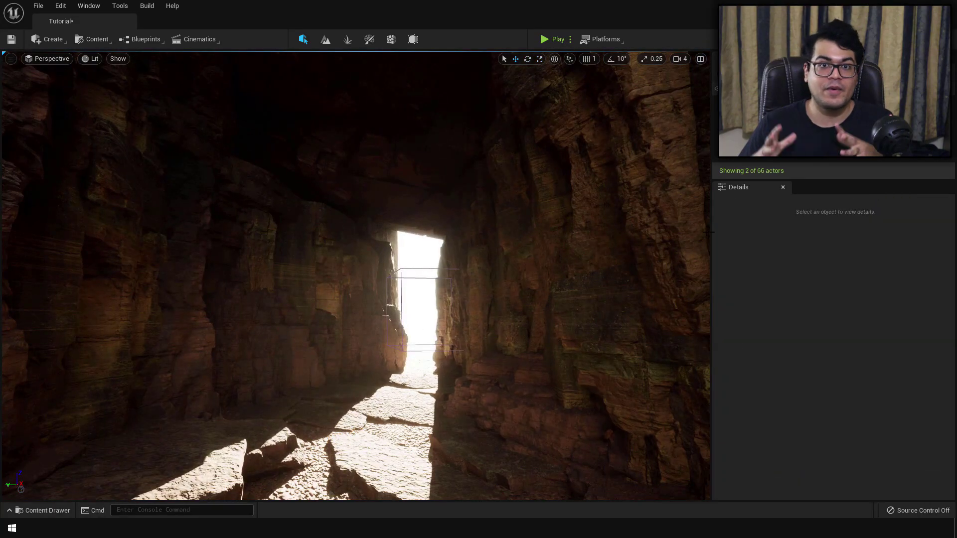
# - Rotate the sun through several angles so that its light falls through the opening onto the stone slabs
pyautogui.hotkey('ctrl', 'l')
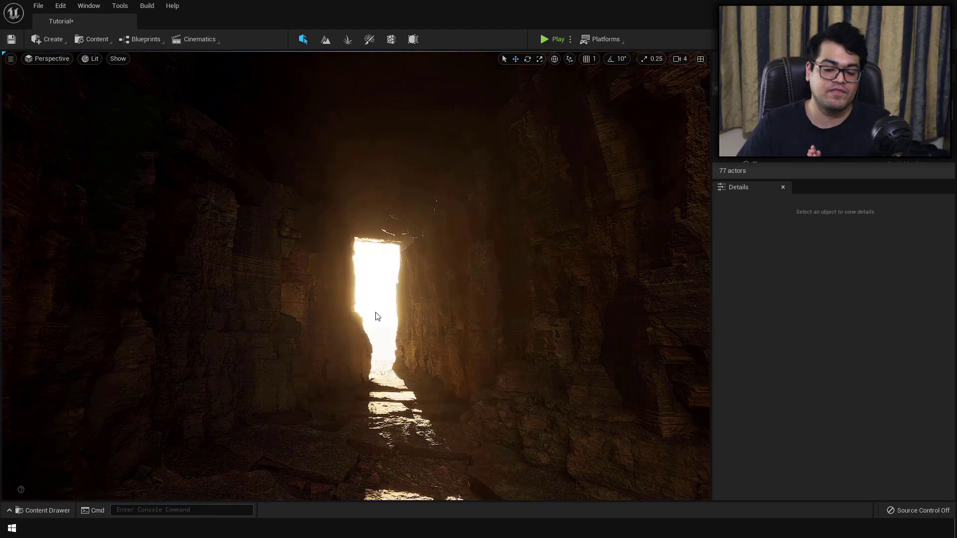
pyautogui.hotkey('ctrl', 'l')
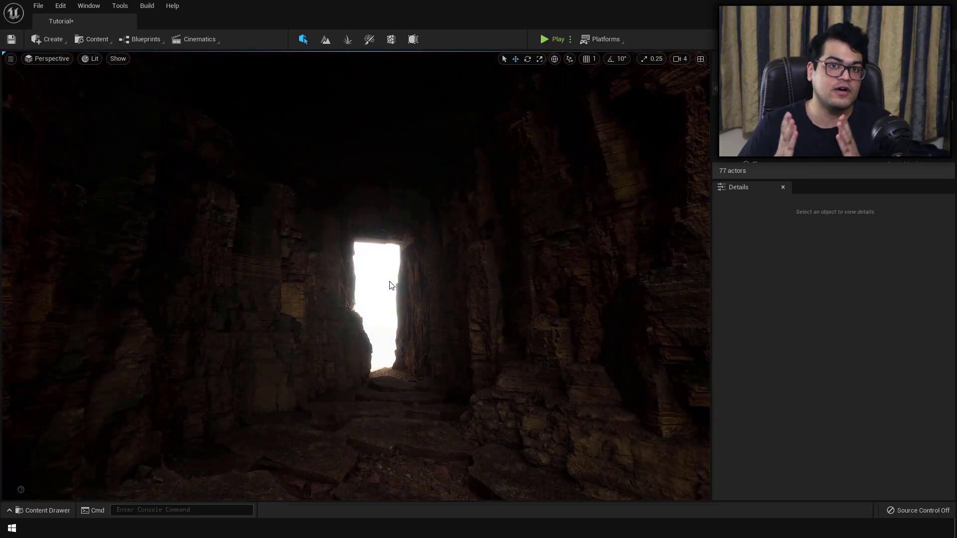
pyautogui.hotkey('ctrl', 'l')
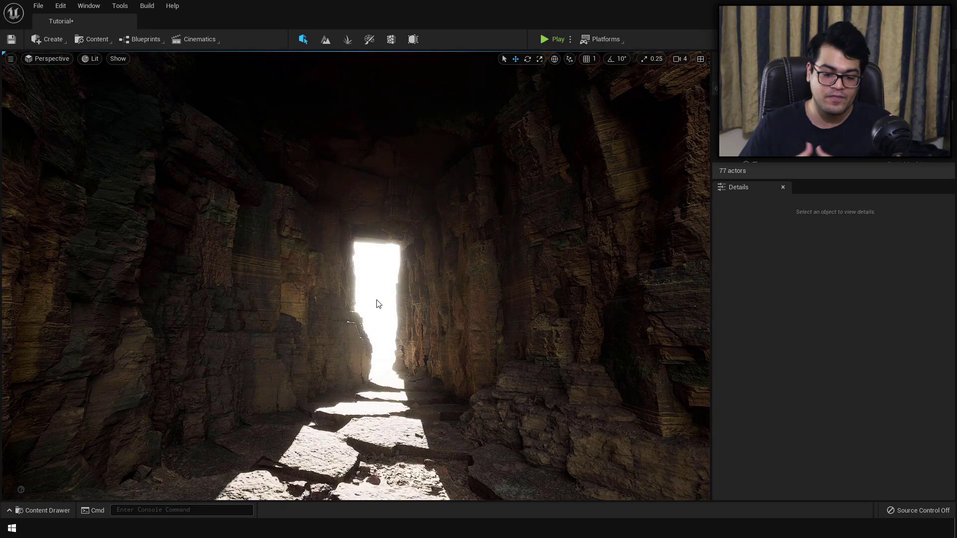
# - Adjust the sun's direction so the sunlight from the opening runs along the stone slab path
pyautogui.hotkey('ctrl', 'l')
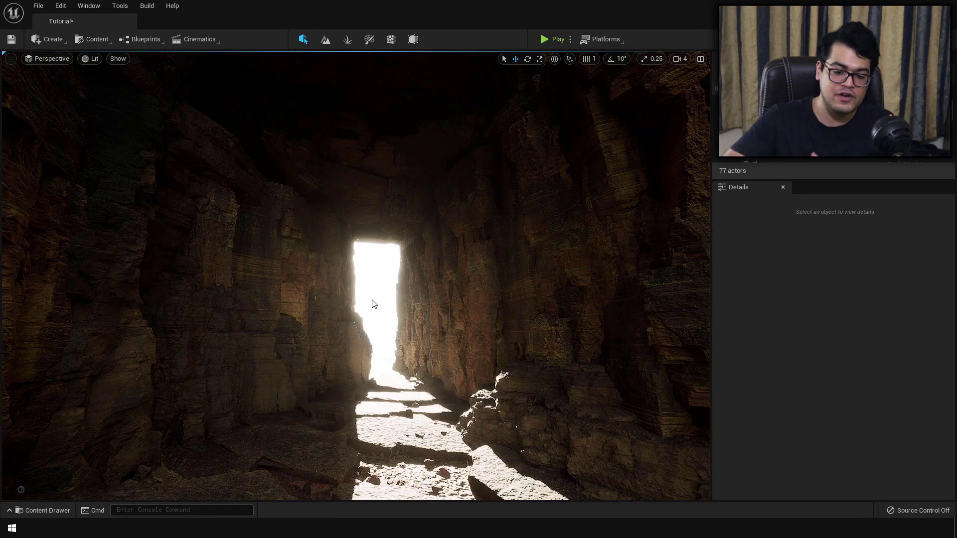
pyautogui.hotkey('ctrl', 'l')
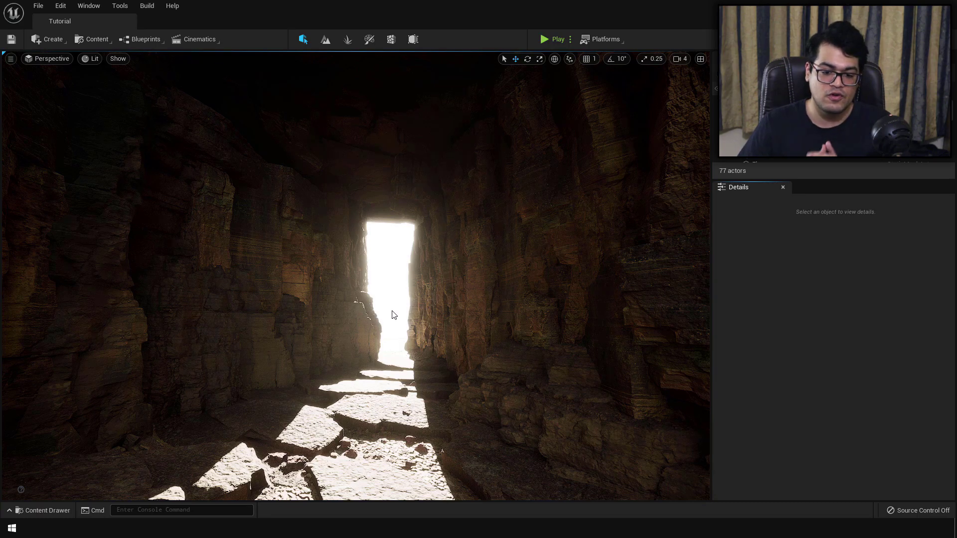
# - Add a Cine Camera Actor to the level and snap it to the current view of the cave
pyautogui.click(62, 42)
pyautogui.moveTo(100, 90)
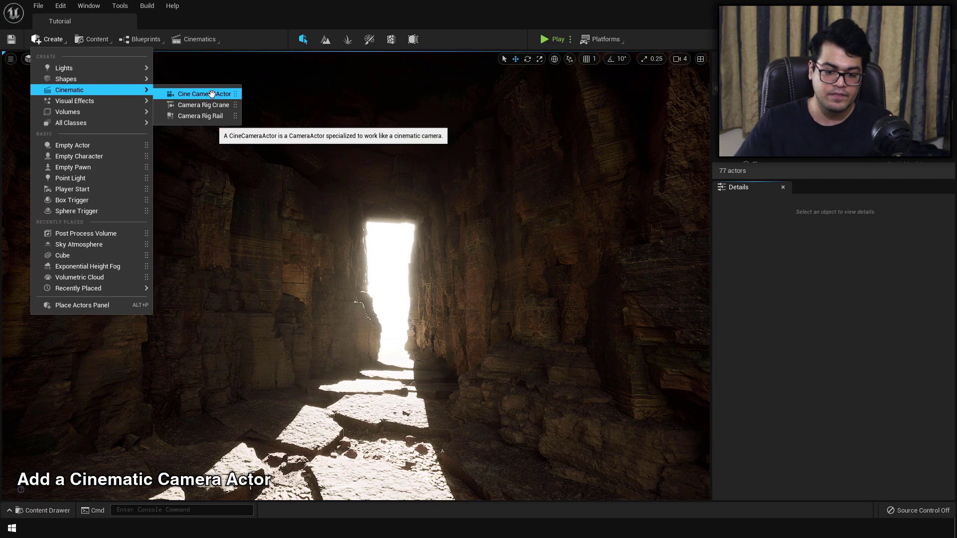
pyautogui.click(205, 94)
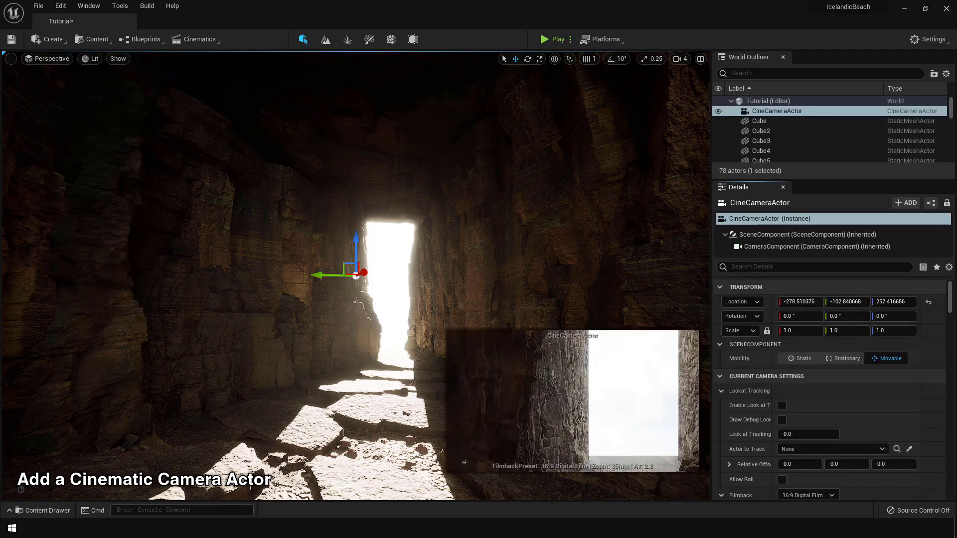
pyautogui.rightClick(776, 113)
pyautogui.click(817, 164)
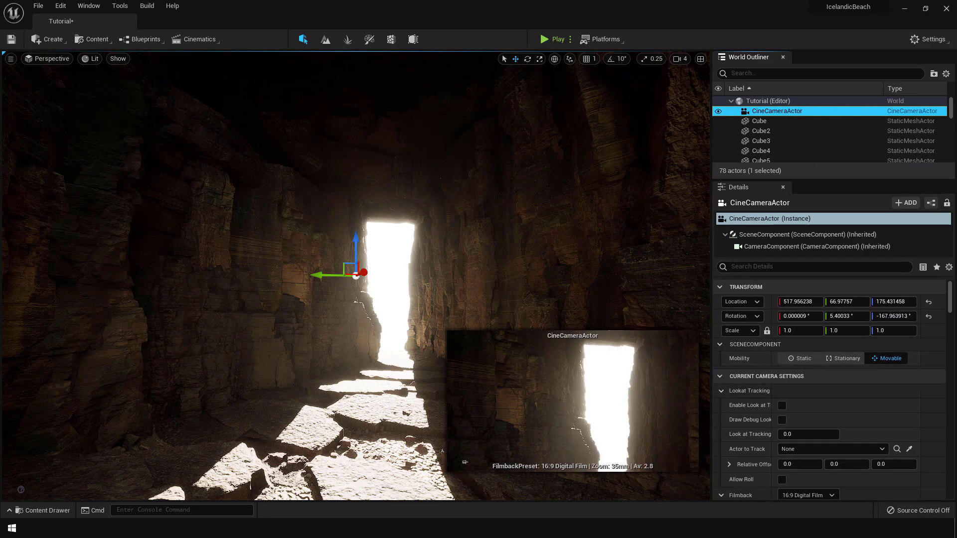
# - Switch to the cinematic viewport and look through the CineCameraActor
pyautogui.click(60, 60)
pyautogui.click(83, 202)
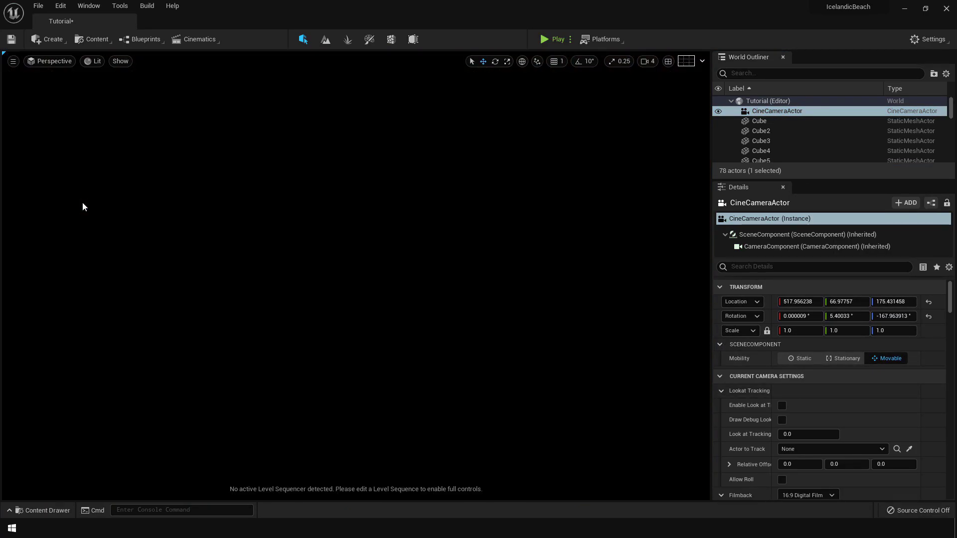
pyautogui.click(46, 62)
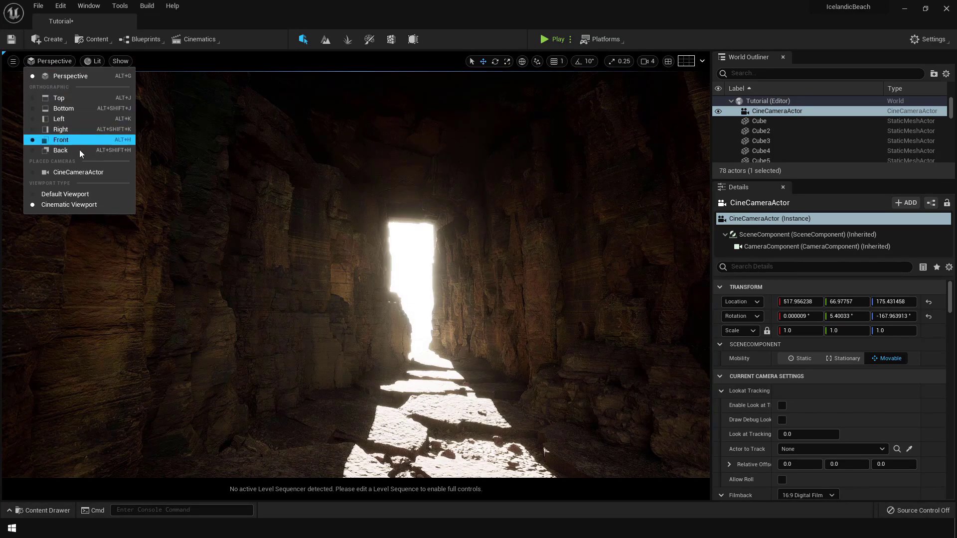
pyautogui.click(89, 171)
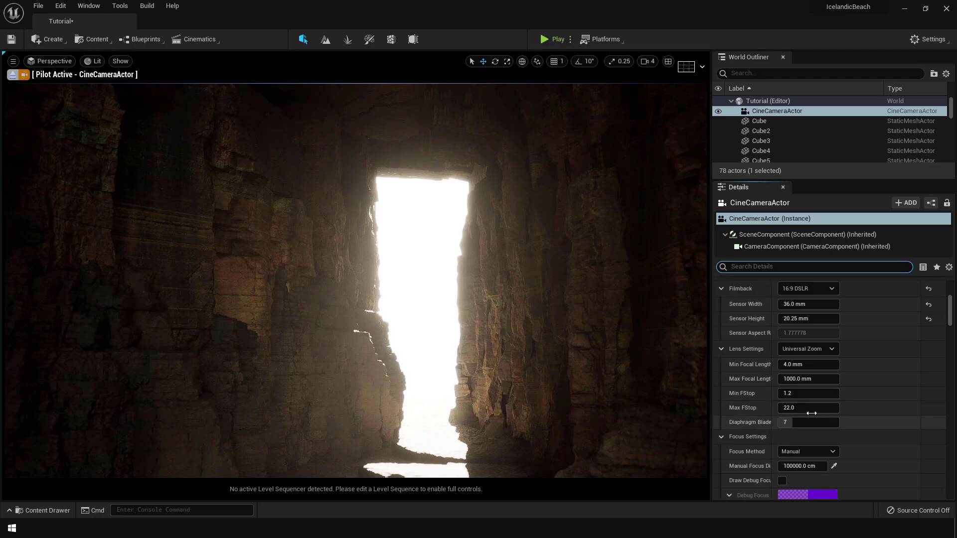
# - Give the camera the 30mm Prime f/1.4 lens and move it backwards from the cave opening
pyautogui.click(808, 349)
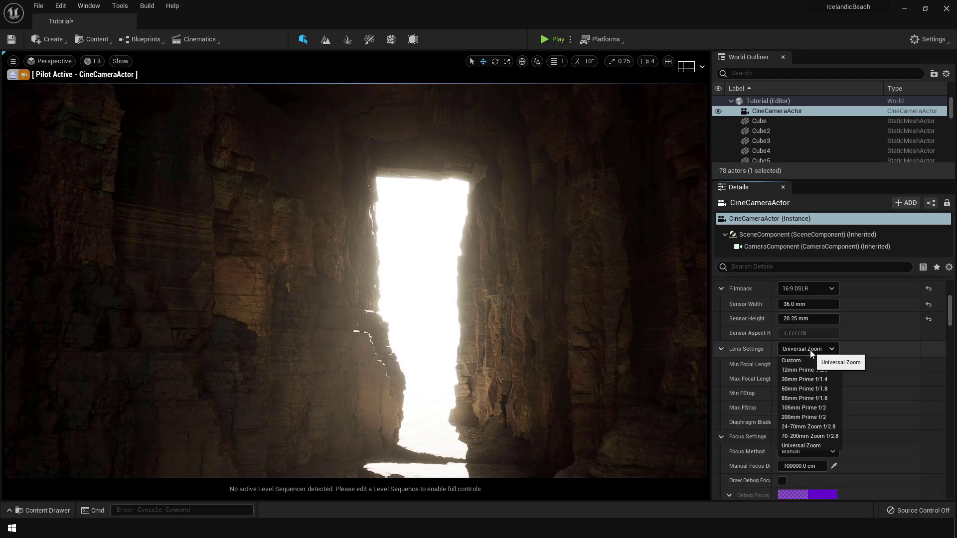
pyautogui.click(811, 378)
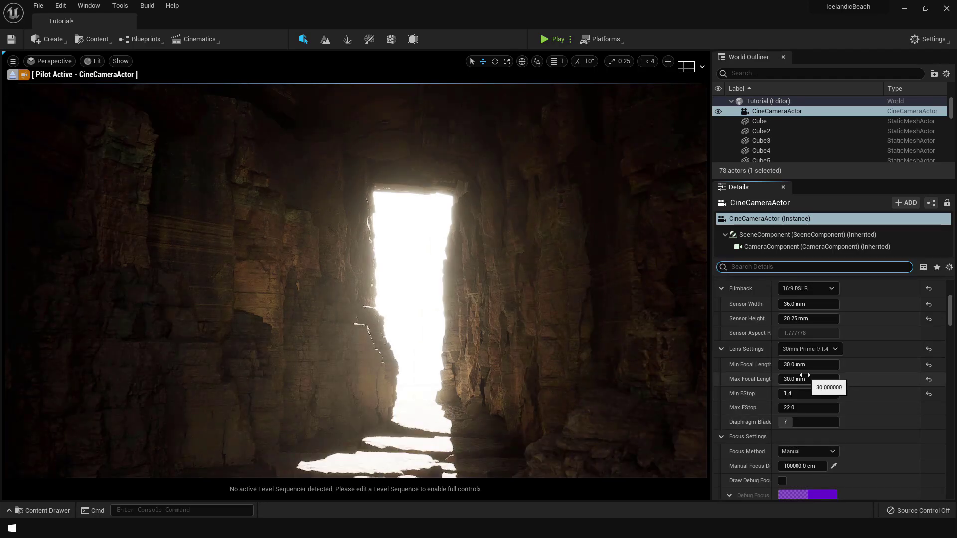
pyautogui.press('s')
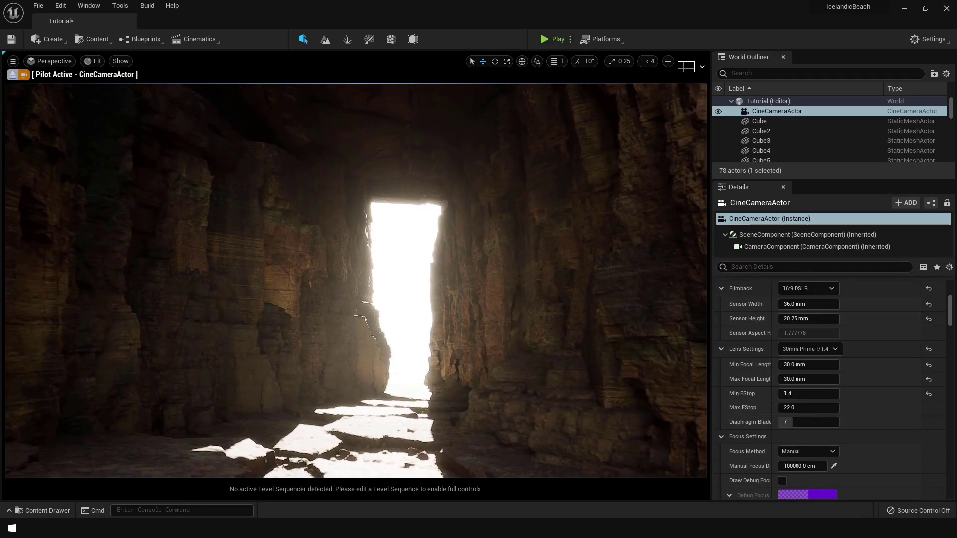
# - Change the camera to a custom lens with minimum and maximum focal length of 24 mm
pyautogui.click(809, 349)
pyautogui.click(807, 352)
pyautogui.click(802, 364)
pyautogui.write('24')
pyautogui.click(813, 378)
pyautogui.write('24')
pyautogui.press('Return')
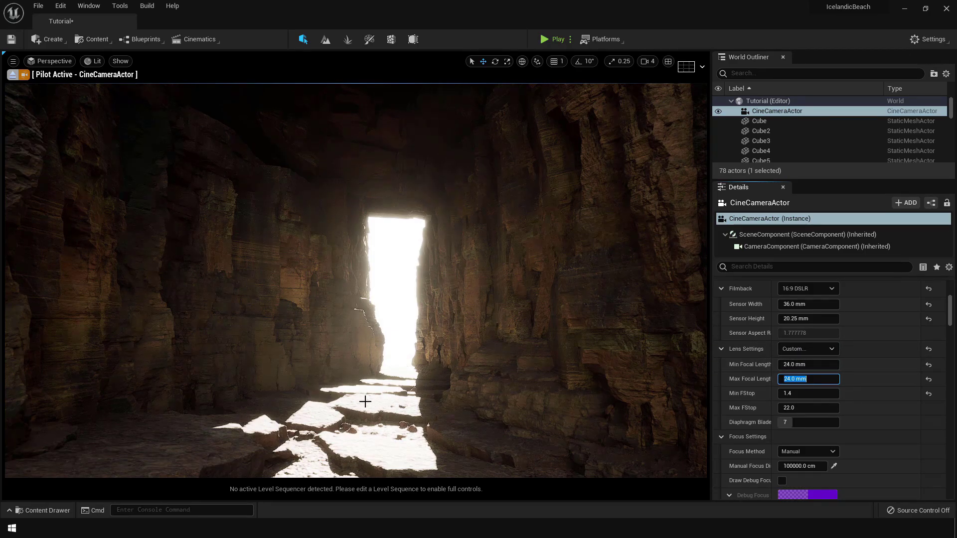
# - Pull the camera back and reframe the shot on the bright opening and the slab path
pyautogui.press('s')
pyautogui.moveTo(360, 401); pyautogui.dragTo(330, 401, button='right')
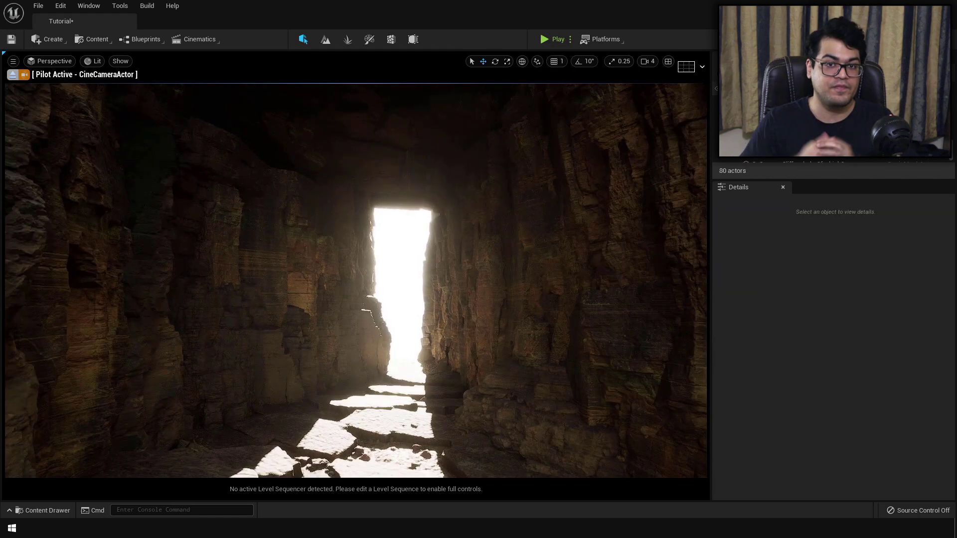
pyautogui.moveTo(330, 400); pyautogui.dragTo(330, 400, button='right')
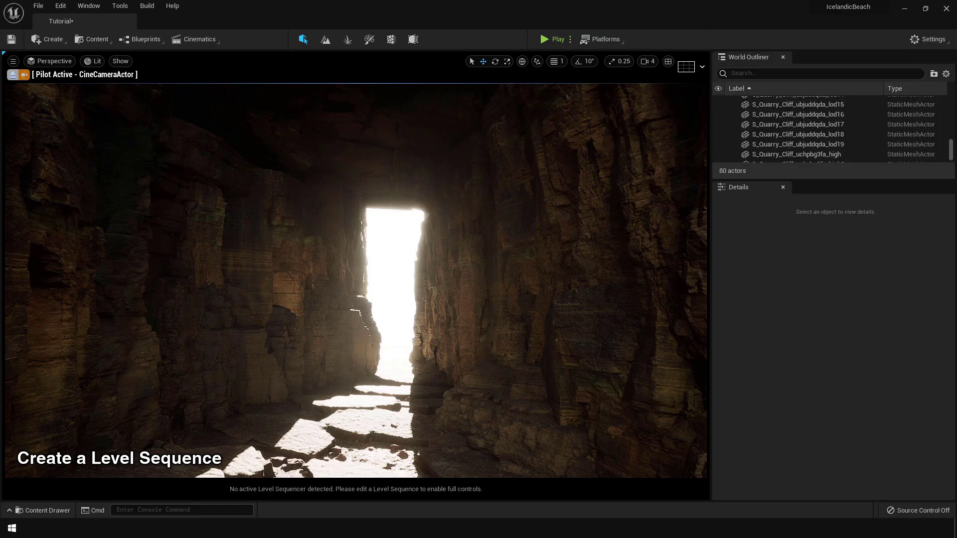
# - Create a level sequence named TutorialClip in the Tutorial folder
pyautogui.click(200, 39)
pyautogui.click(233, 66)
pyautogui.write('Tu')
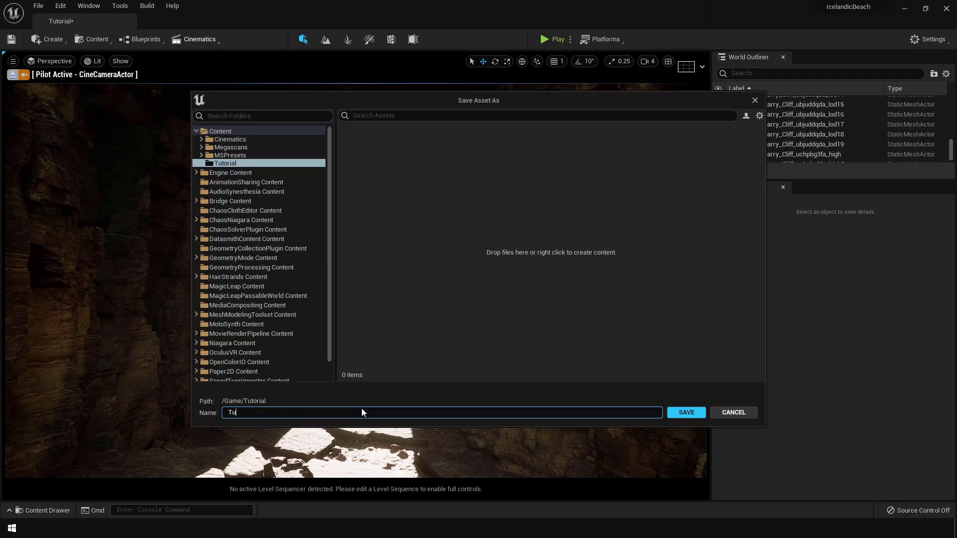
pyautogui.write('torialClip')
pyautogui.press('Return')
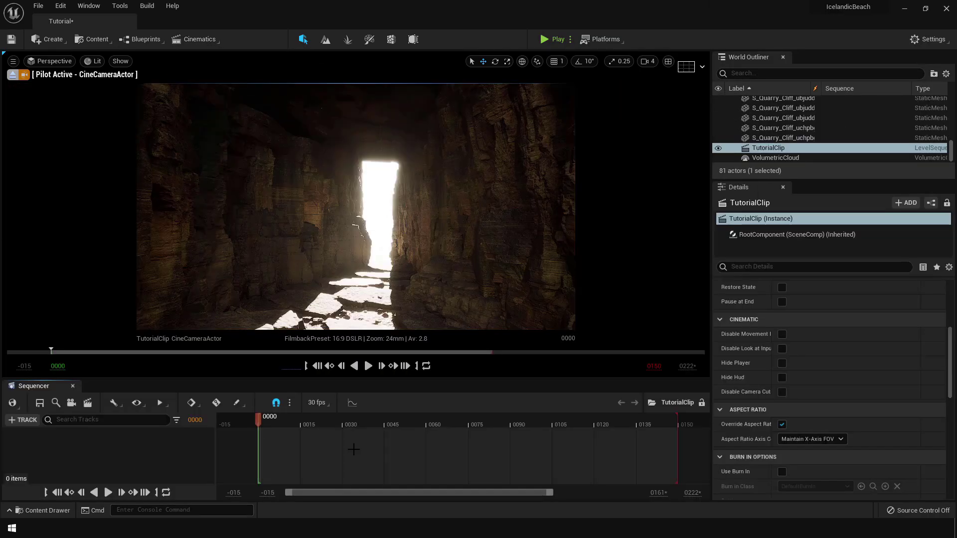
# - Add the CineCameraActor to the TutorialClip sequence and enlarge the Sequencer area to show its tracks
pyautogui.scroll(10, 858, 135)
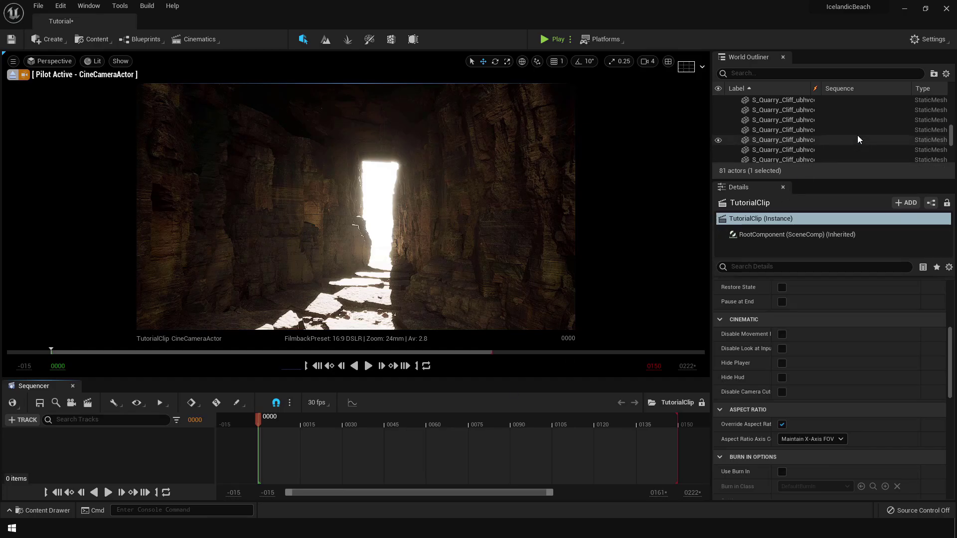
pyautogui.scroll(5, 857, 136)
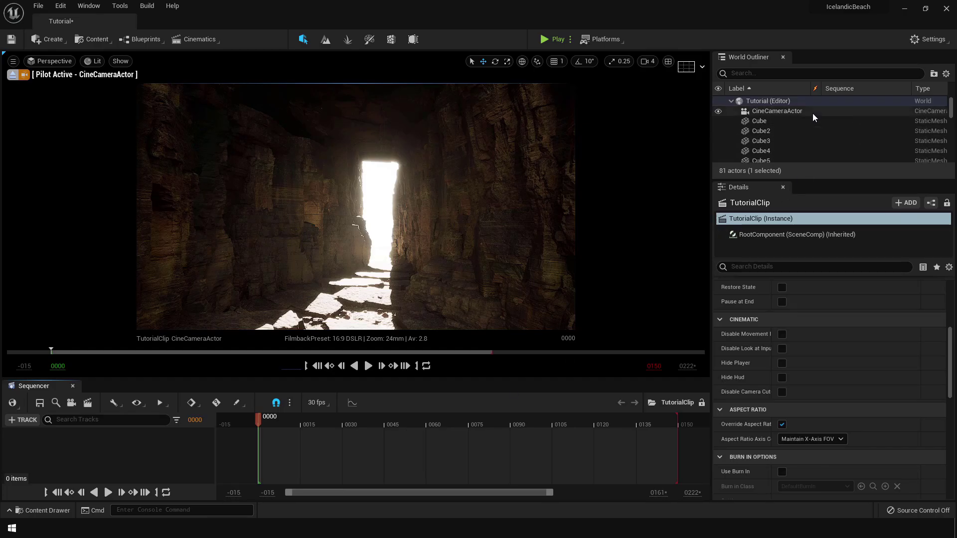
pyautogui.click(792, 112)
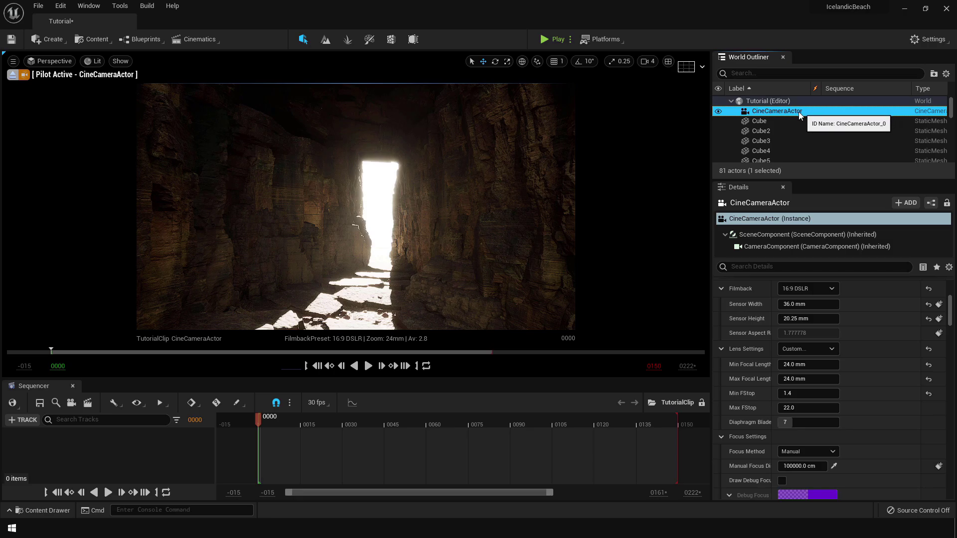
pyautogui.moveTo(803, 111); pyautogui.dragTo(672, 244)
pyautogui.moveTo(376, 443); pyautogui.dragTo(375, 444)
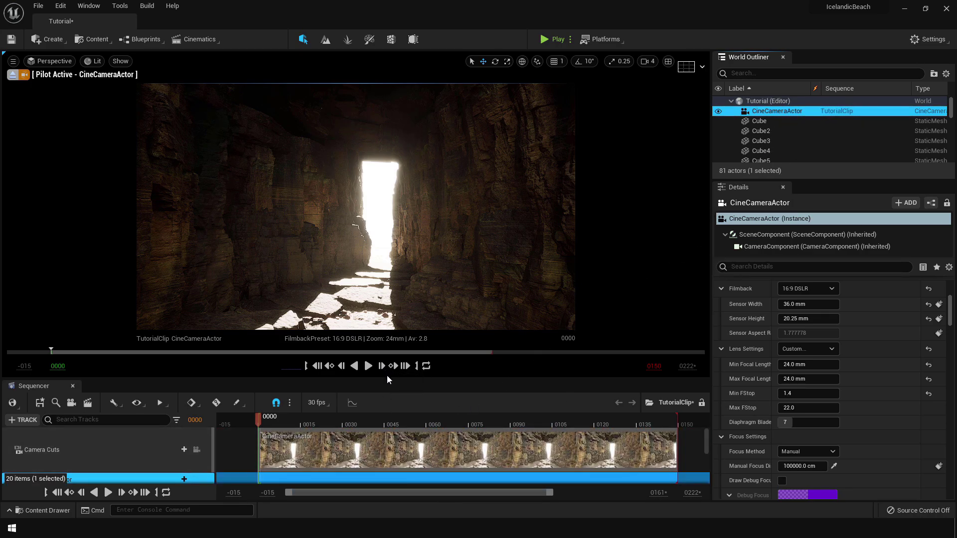
pyautogui.moveTo(387, 380); pyautogui.dragTo(286, 297)
# - Keyframe the camera's Transform at frame 0 of the sequence
pyautogui.click(196, 338)
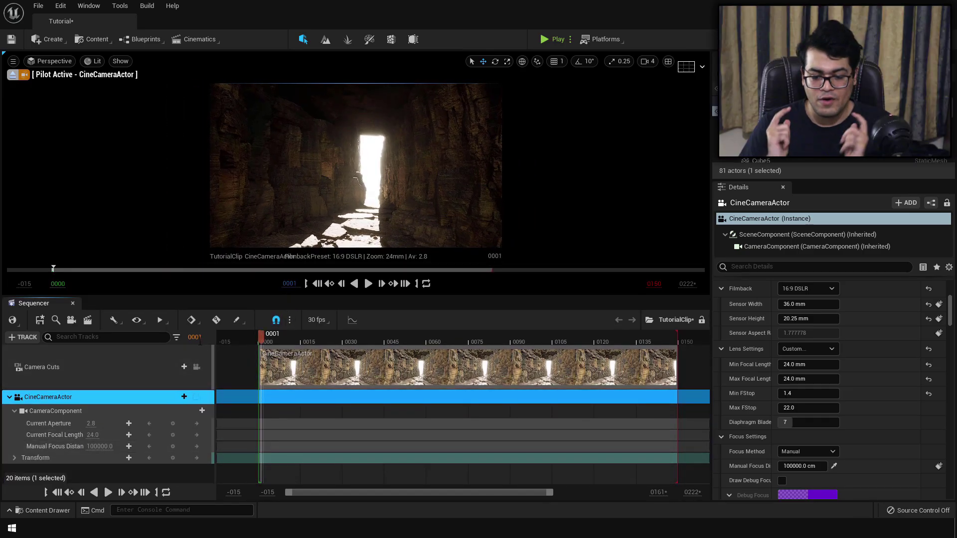
pyautogui.write('0')
pyautogui.press('Return')
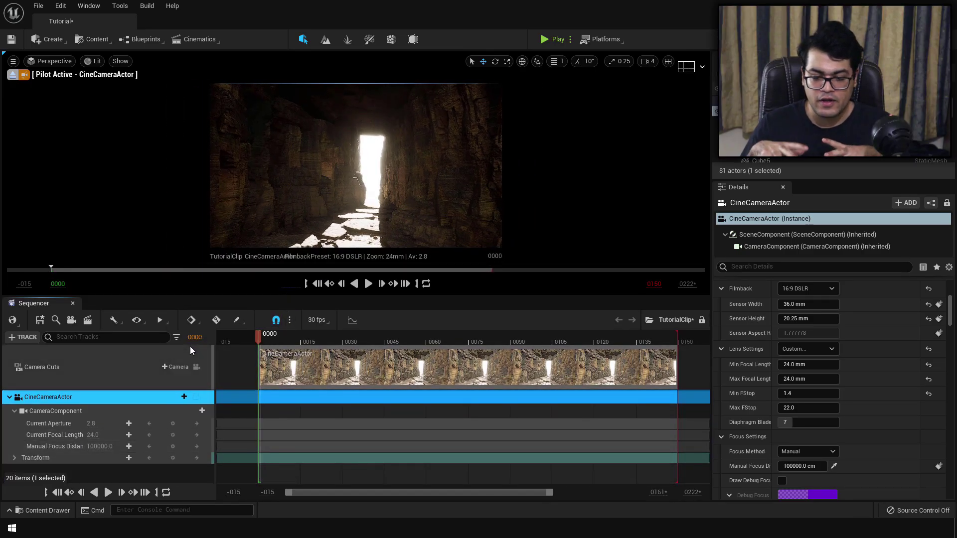
pyautogui.click(173, 458)
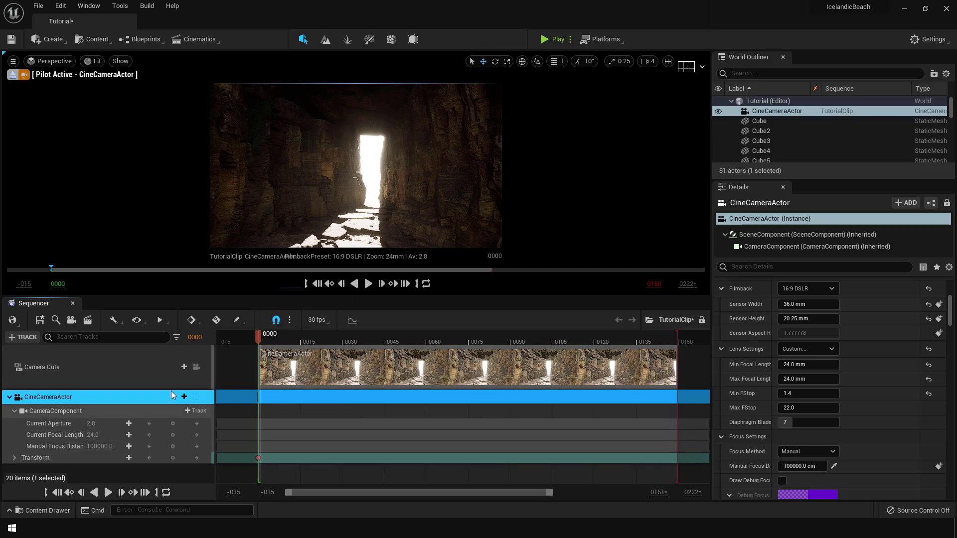
# - At frame 150, move the camera forward towards the opening and keyframe its Transform
pyautogui.click(193, 339)
pyautogui.write('150')
pyautogui.press('Return')
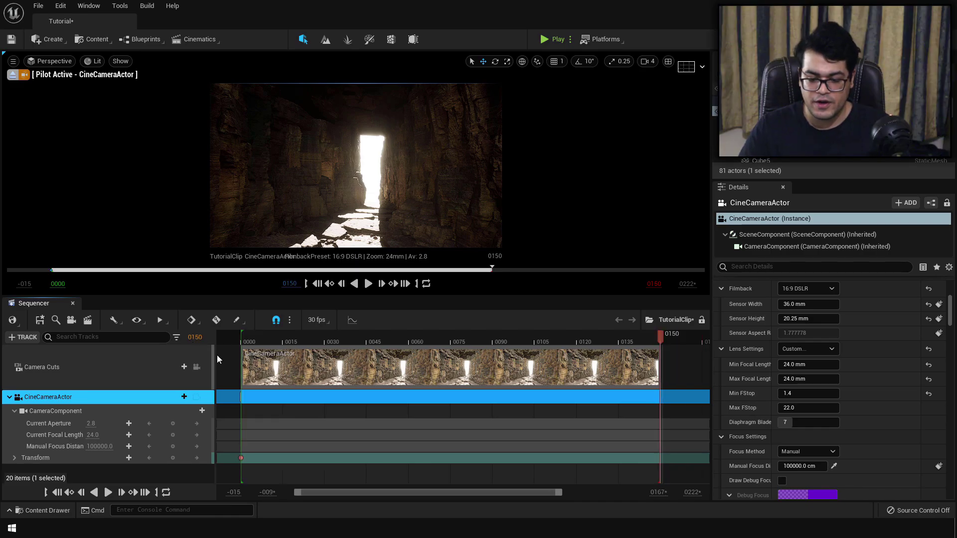
pyautogui.press('w')
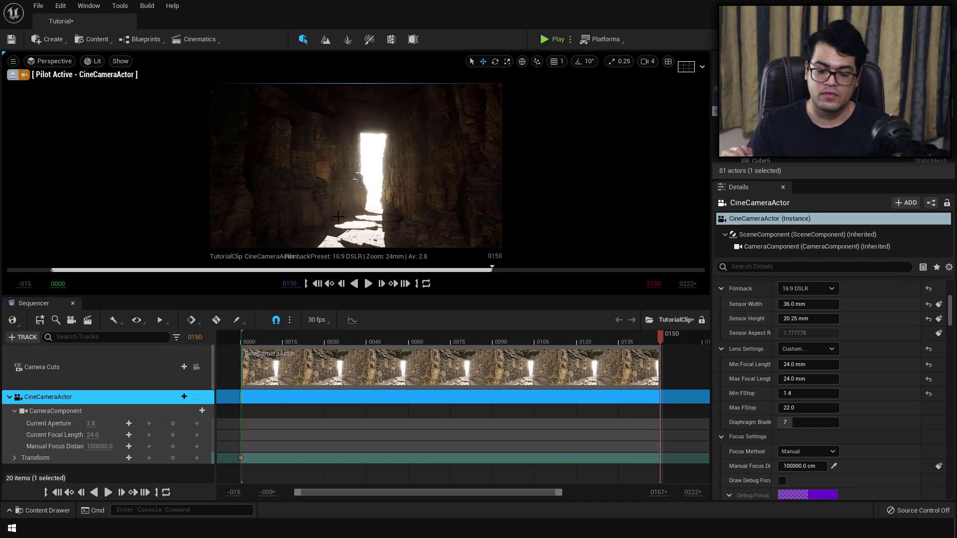
pyautogui.click(172, 458)
# - Scrub the camera move back to the start of the sequence and enlarge the viewport to preview it
pyautogui.click(651, 338)
pyautogui.moveTo(651, 339); pyautogui.dragTo(241, 352)
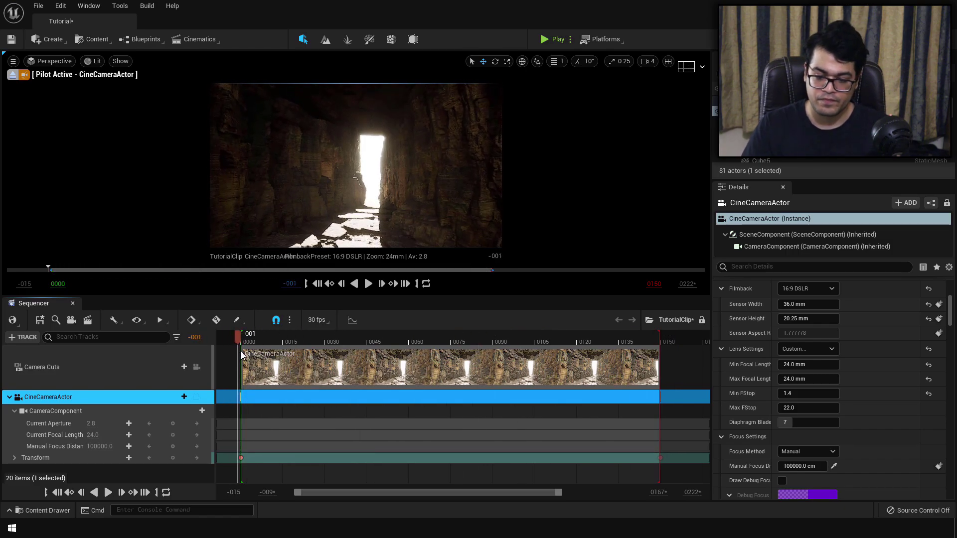
pyautogui.moveTo(377, 297); pyautogui.dragTo(375, 427)
pyautogui.click(368, 414)
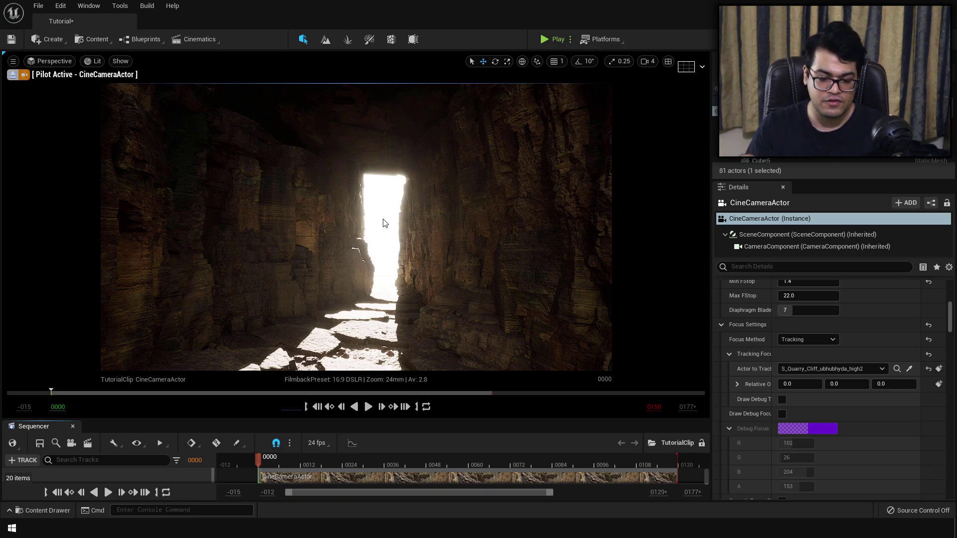
# - Open the movie render settings and set the output to Image Sequence (png) at 1920 x 1080 (16:9)
pyautogui.click(89, 443)
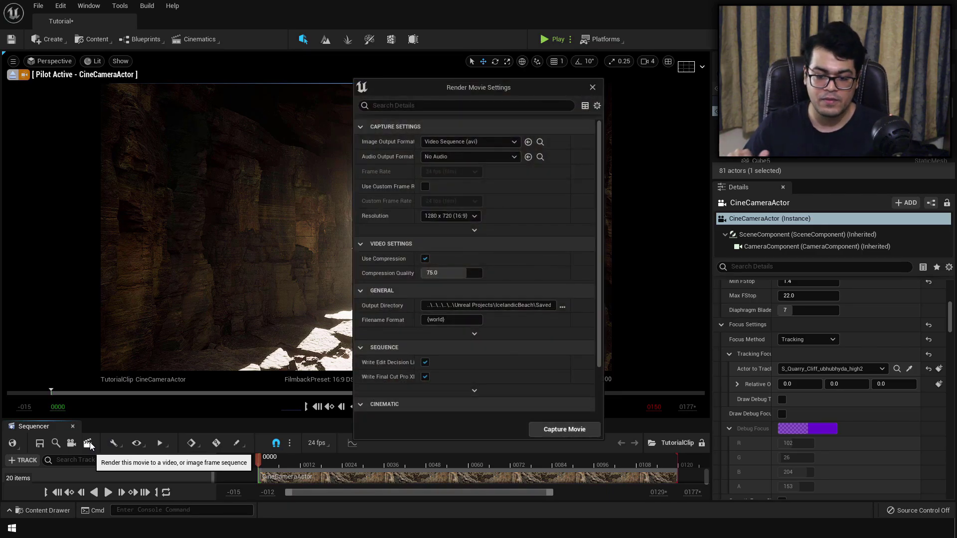
pyautogui.click(485, 145)
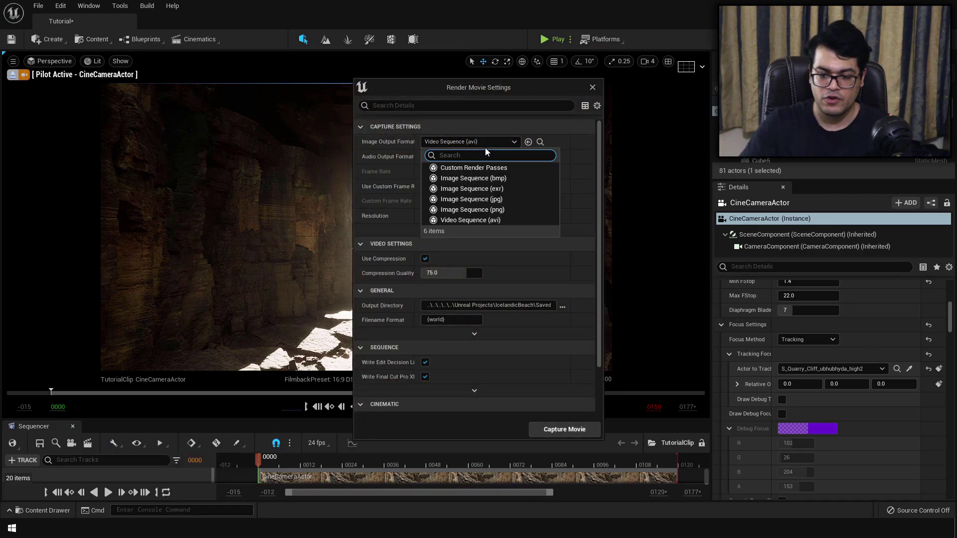
pyautogui.click(503, 210)
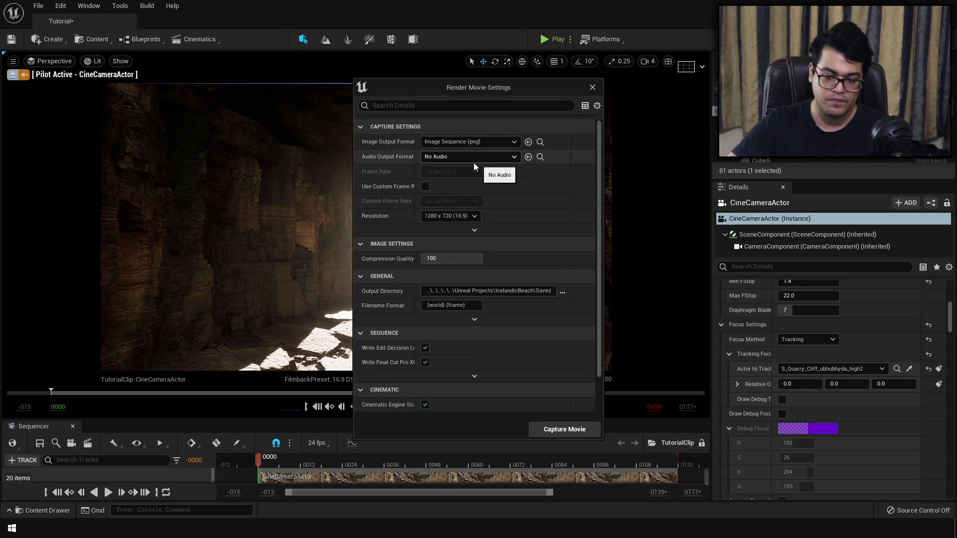
pyautogui.click(451, 216)
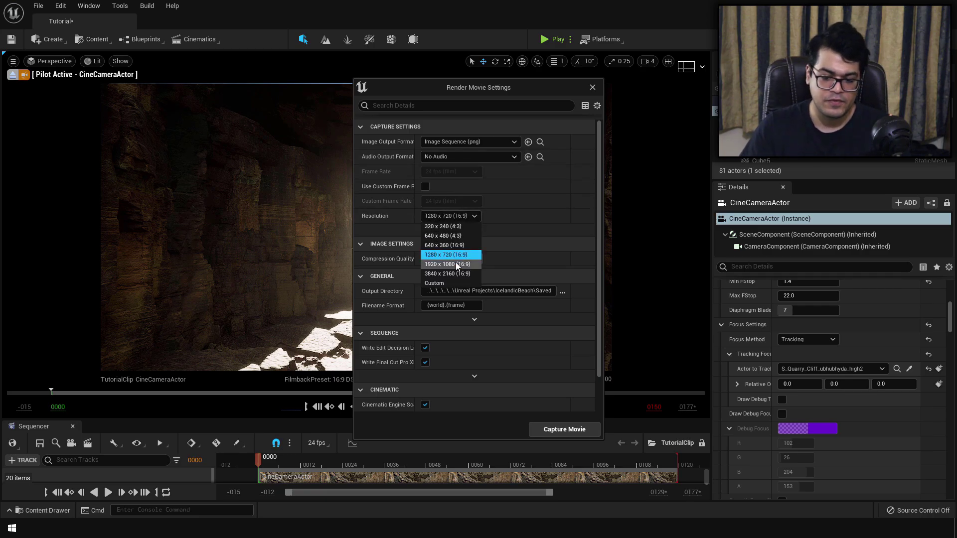
pyautogui.click(456, 265)
# - Expand the advanced General, Sequence and Cinematic options and the Animation section of the movie render settings
pyautogui.scroll(-1, 489, 230)
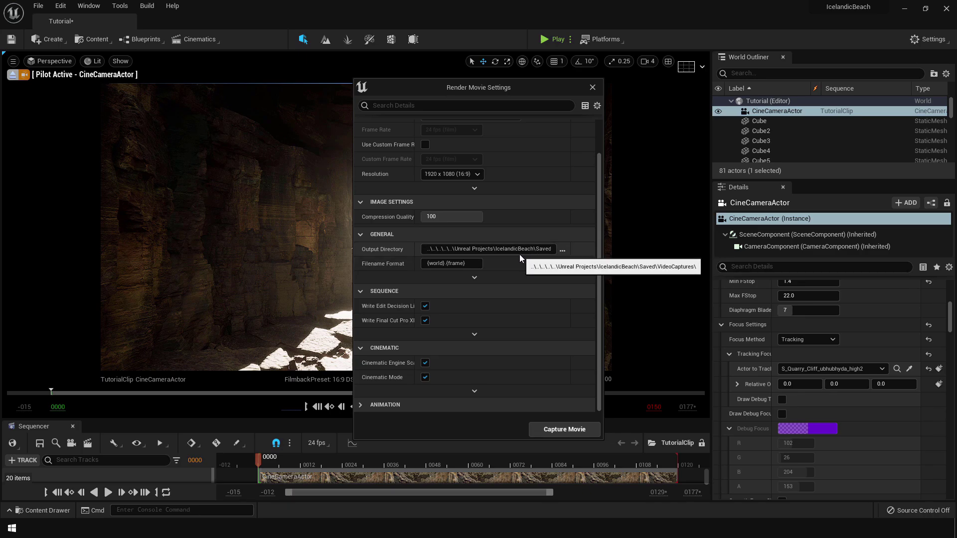
pyautogui.click(474, 277)
pyautogui.scroll(-3, 471, 278)
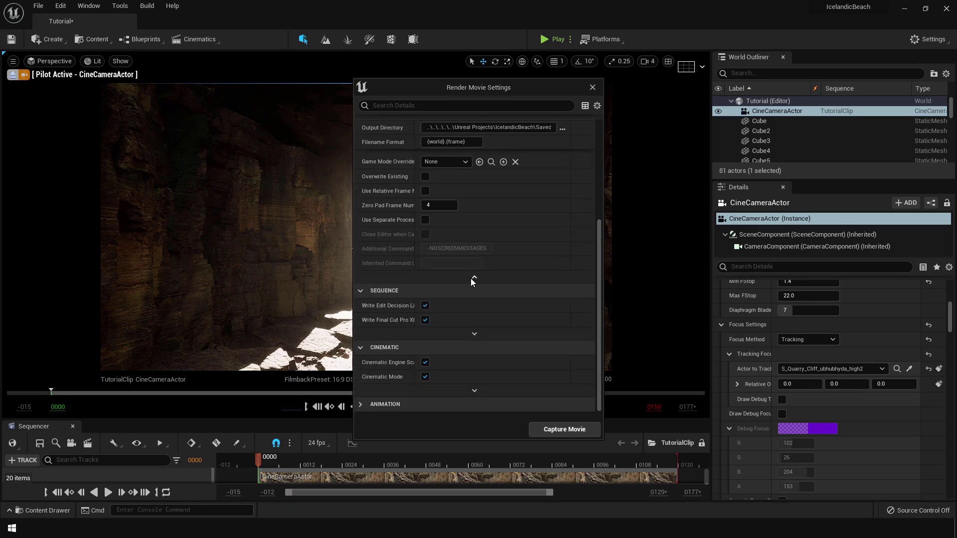
pyautogui.click(476, 333)
pyautogui.click(476, 391)
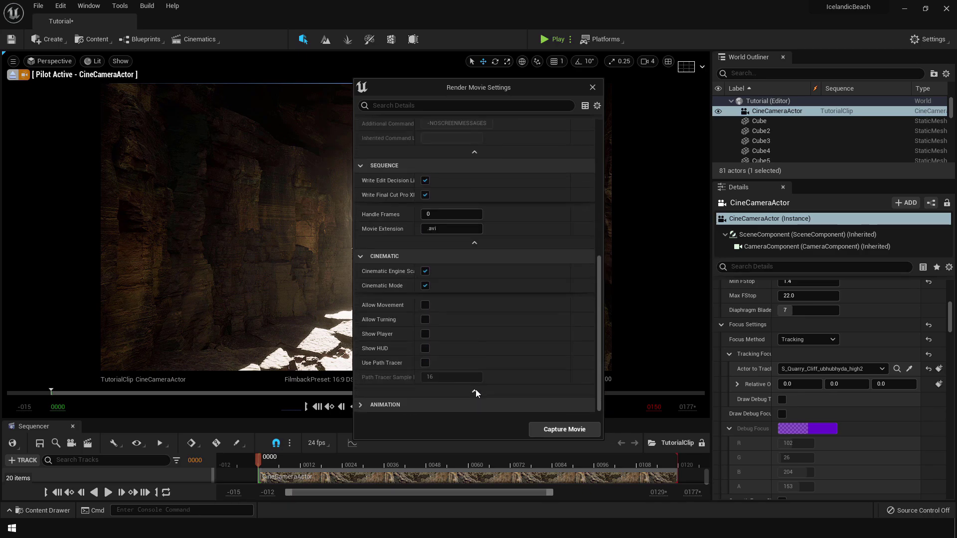
pyautogui.click(363, 404)
pyautogui.scroll(-3, 364, 404)
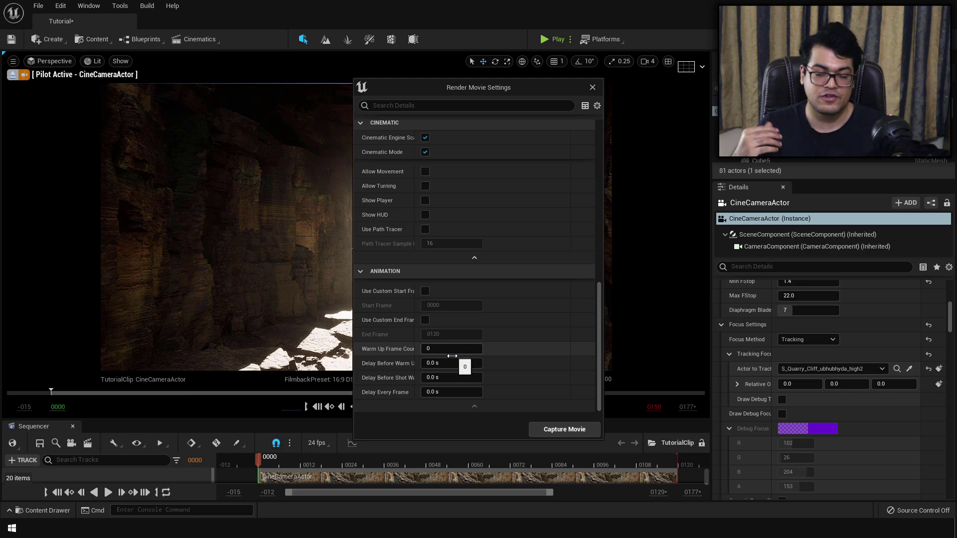
# - Set the render's Warm Up Frame Count to 32 and both Delay Before Warm Up and Delay Before Shot Warm Up to 1.0 s
pyautogui.click(428, 349)
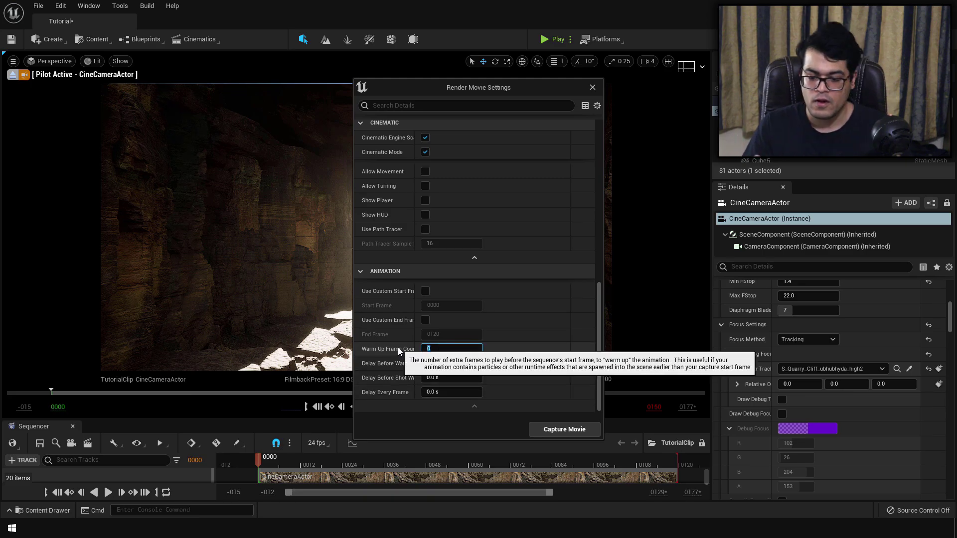
pyautogui.click(469, 363)
pyautogui.write('1')
pyautogui.click(454, 377)
pyautogui.write('1')
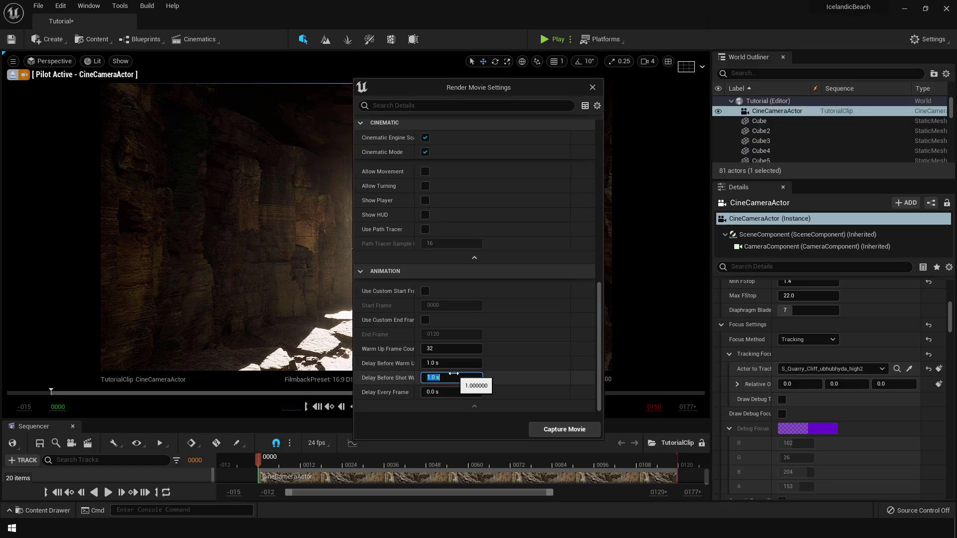
pyautogui.click(538, 355)
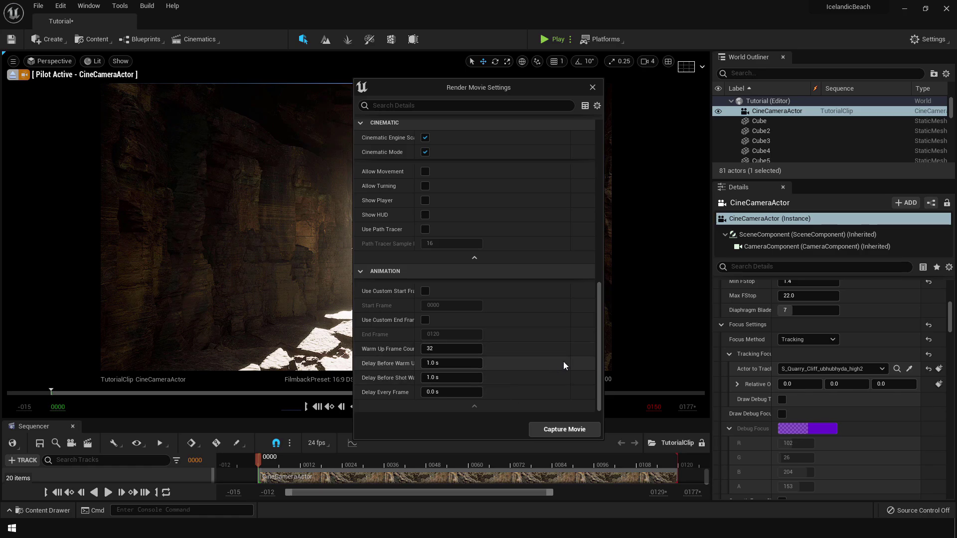
pyautogui.scroll(10, 564, 366)
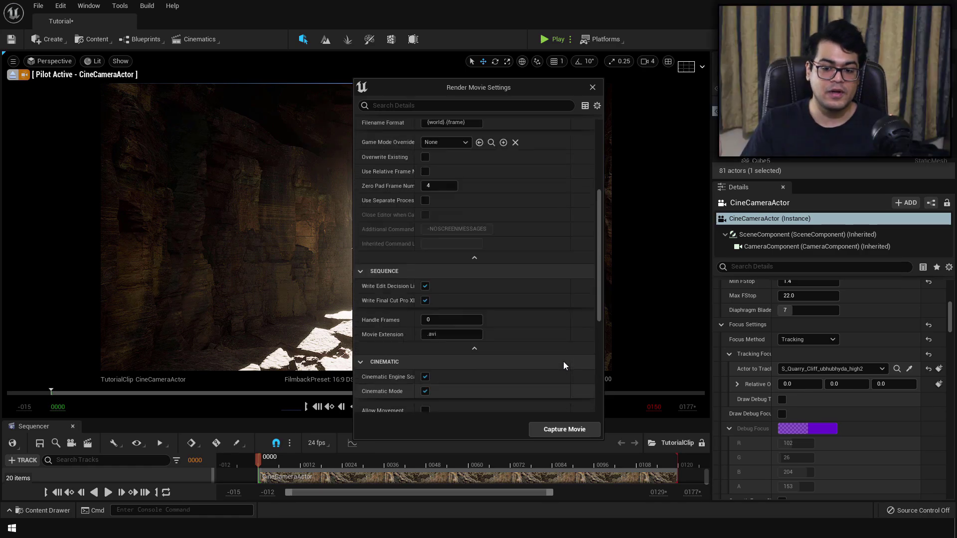
pyautogui.scroll(-10, 564, 365)
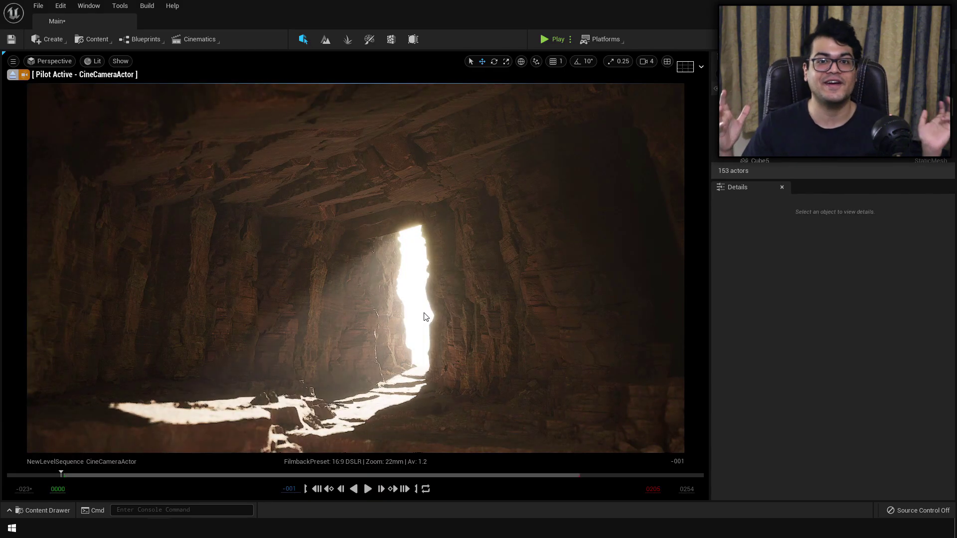
# - In the Main level, rotate the sun to change how its light falls through the cave opening
pyautogui.hotkey('ctrl', 'l')
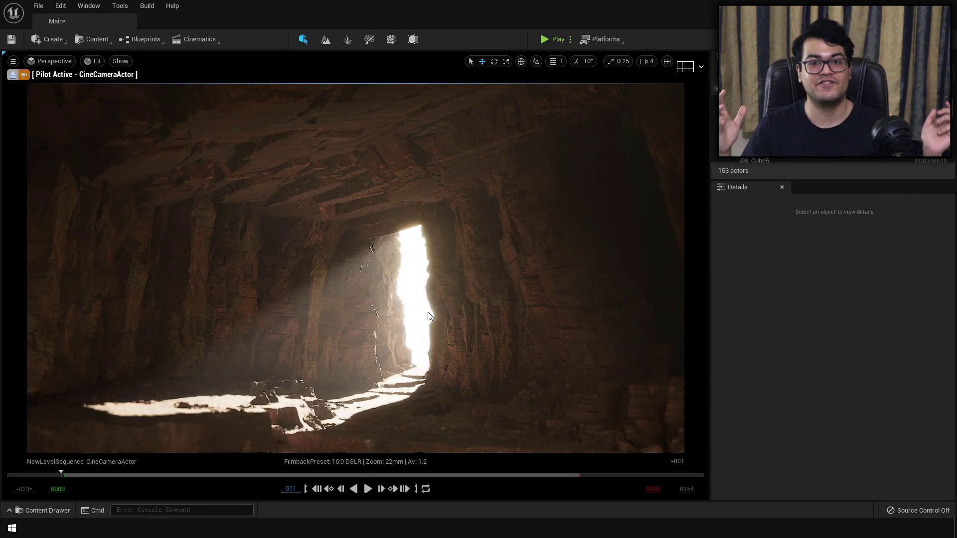
pyautogui.hotkey('ctrl', 'l')
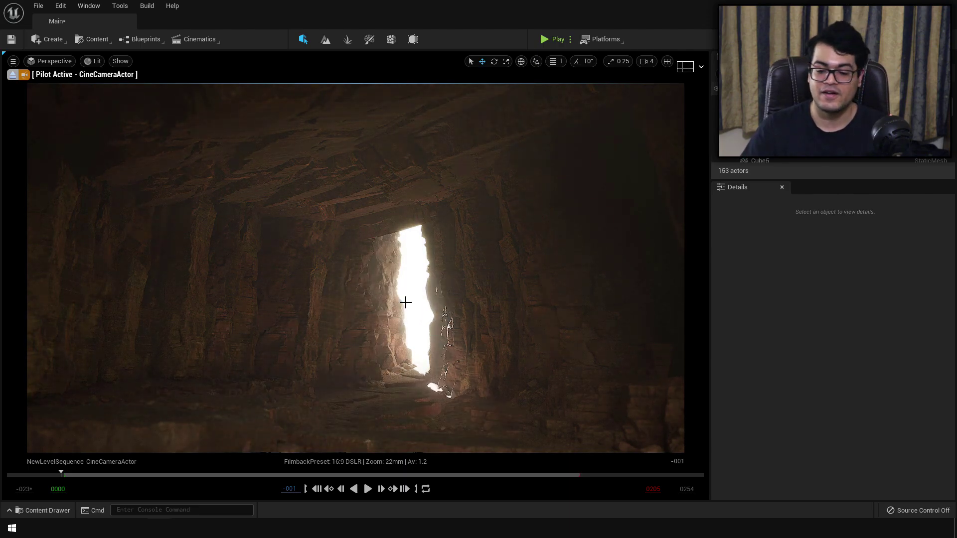